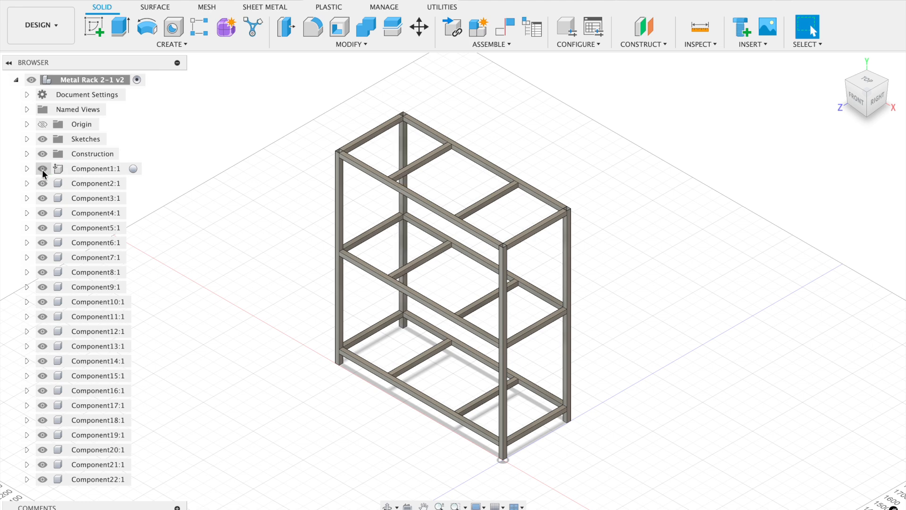
Toggle the second component's visibility off and on, and inspect the rack's frame members.
{"action": "left_click", "coordinate": [42, 184]}
{"action": "left_click", "coordinate": [41, 187]}
{"action": "scroll", "coordinate": [421, 168], "scroll_direction": "up", "scroll_amount": 4}
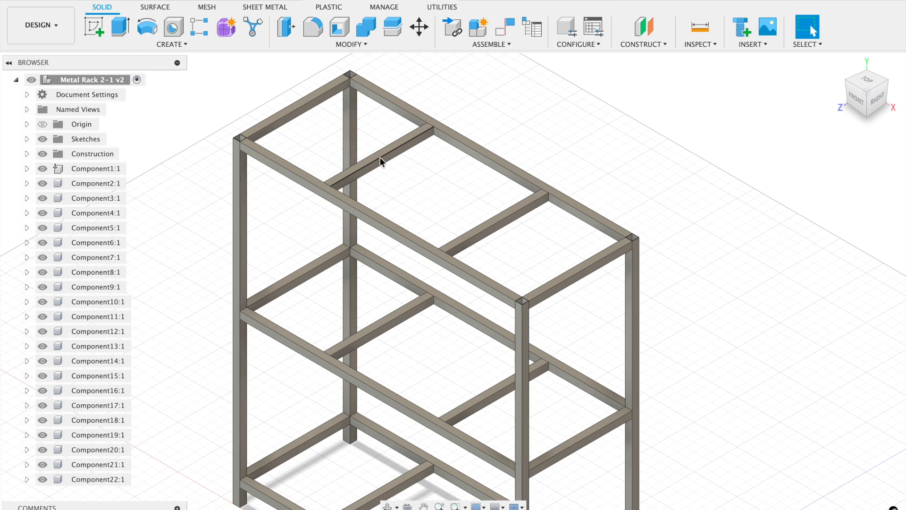
{"action": "left_click", "coordinate": [380, 159]}
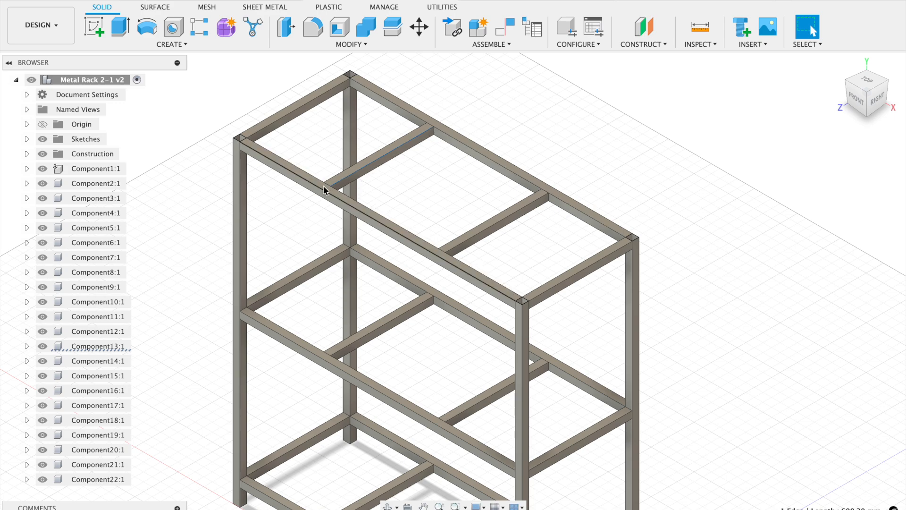
{"action": "scroll", "coordinate": [463, 96], "scroll_direction": "down", "scroll_amount": 5}
{"action": "scroll", "coordinate": [463, 95], "scroll_direction": "down", "scroll_amount": 2}
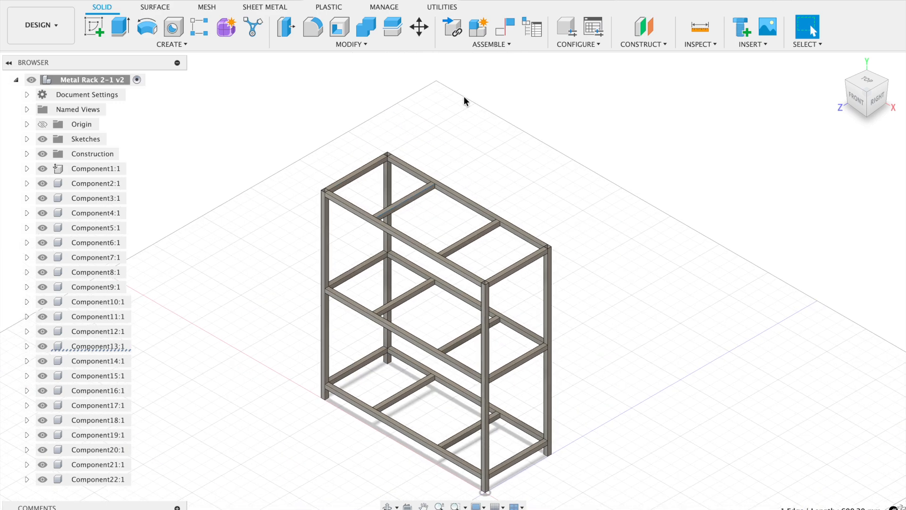
{"action": "scroll", "coordinate": [379, 372], "scroll_direction": "down", "scroll_amount": 2}
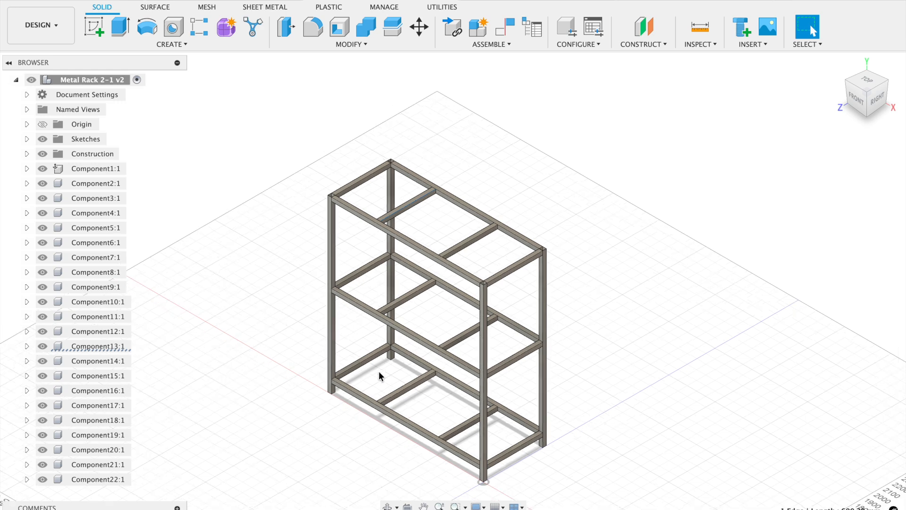
Combine the whole rack with a Join operation, using the front corner post as target and the other 21 bodies as tools.
{"action": "left_click", "coordinate": [366, 33]}
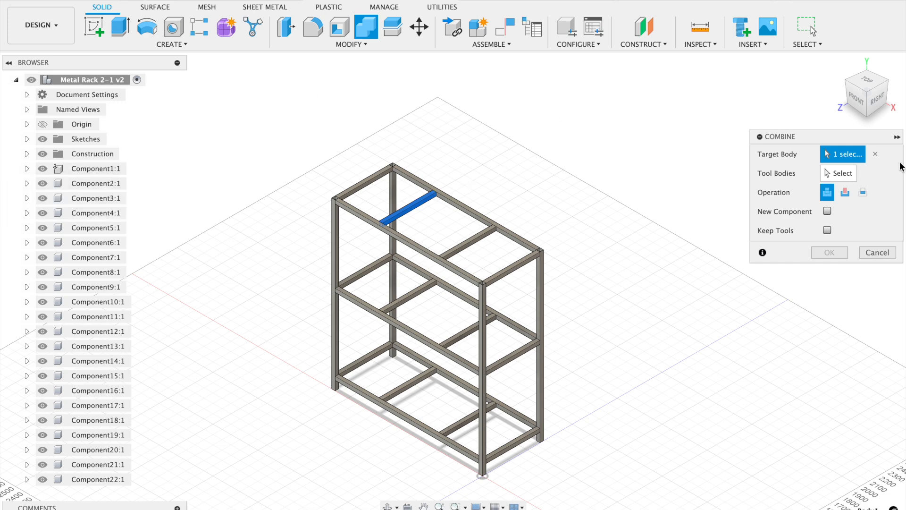
{"action": "left_click", "coordinate": [875, 154]}
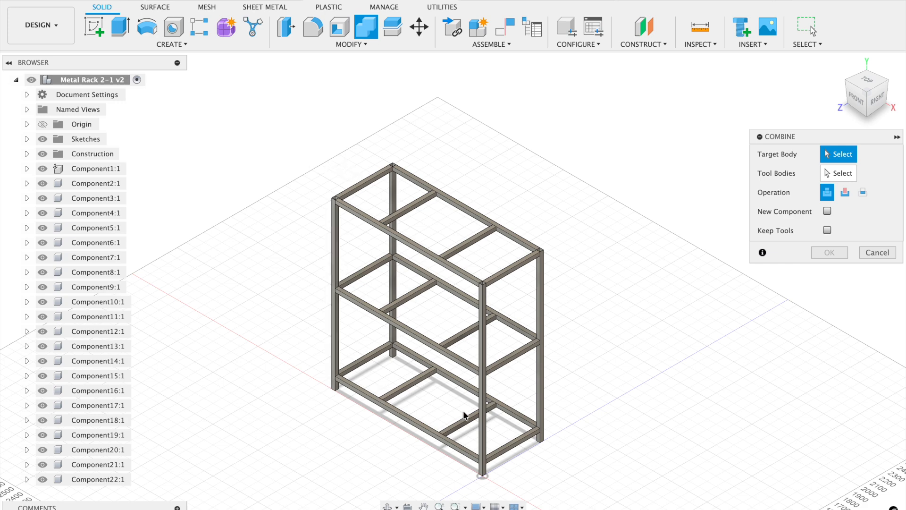
{"action": "left_click", "coordinate": [480, 413]}
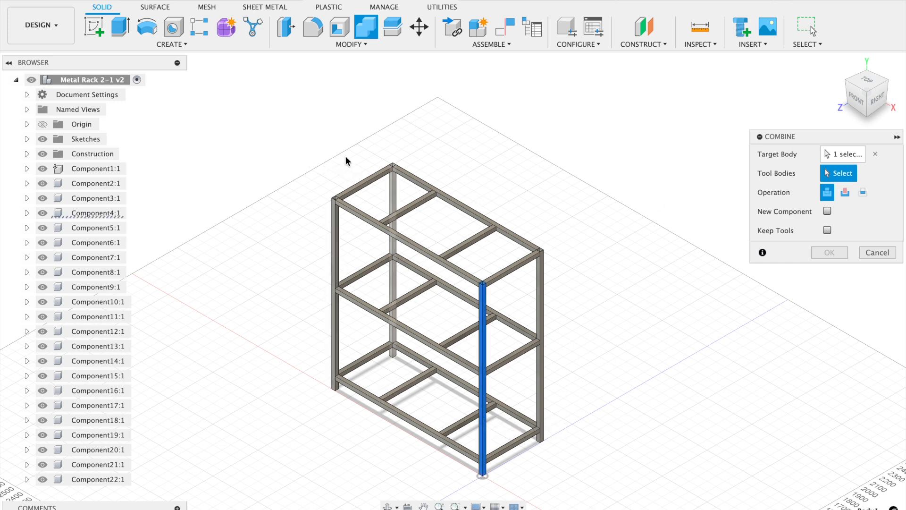
{"action": "mouse_move", "coordinate": [299, 137]}
{"action": "left_mouse_down"}
{"action": "mouse_move", "coordinate": [593, 435]}
{"action": "mouse_move", "coordinate": [606, 502]}
{"action": "left_mouse_up"}
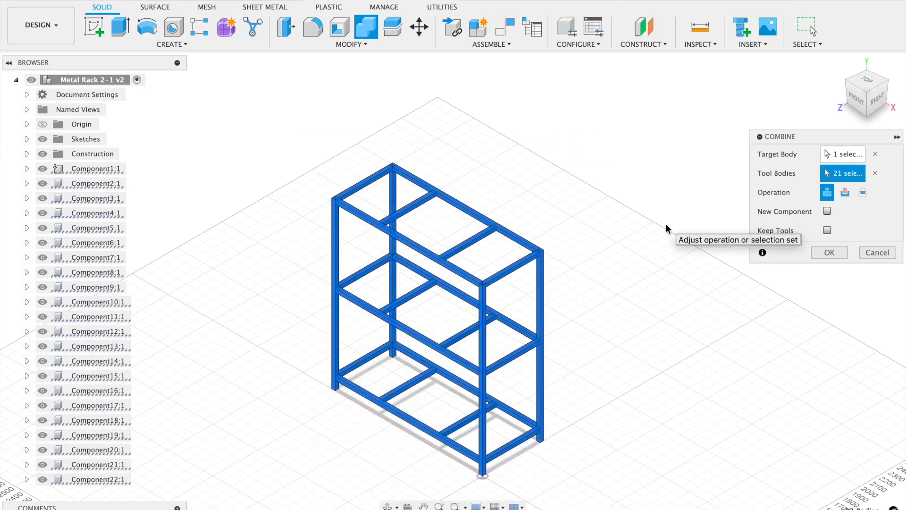
{"action": "left_click", "coordinate": [829, 252]}
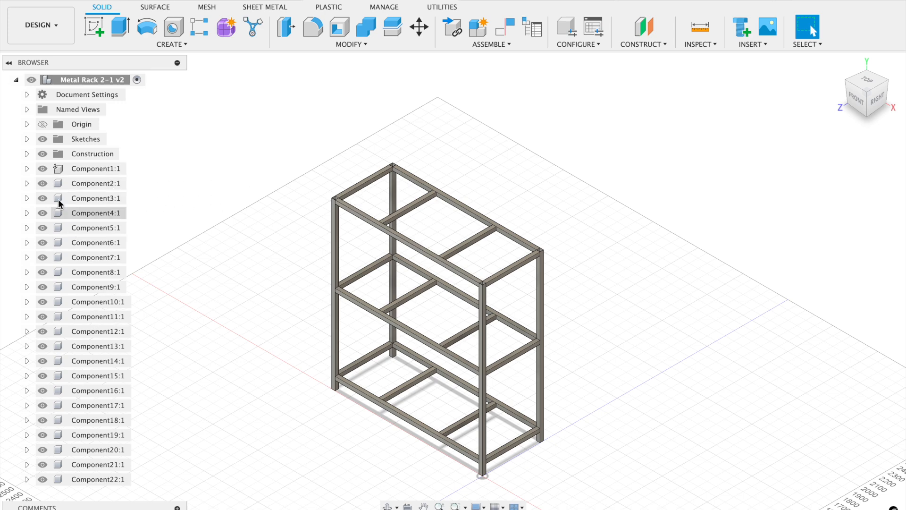
Hide Component1 to Component3 and Component5 to Component8, toggling Component4 off and back on so it stays shown.
{"action": "left_click", "coordinate": [42, 169]}
{"action": "left_click", "coordinate": [41, 186]}
{"action": "left_click", "coordinate": [40, 198]}
{"action": "left_click", "coordinate": [41, 213]}
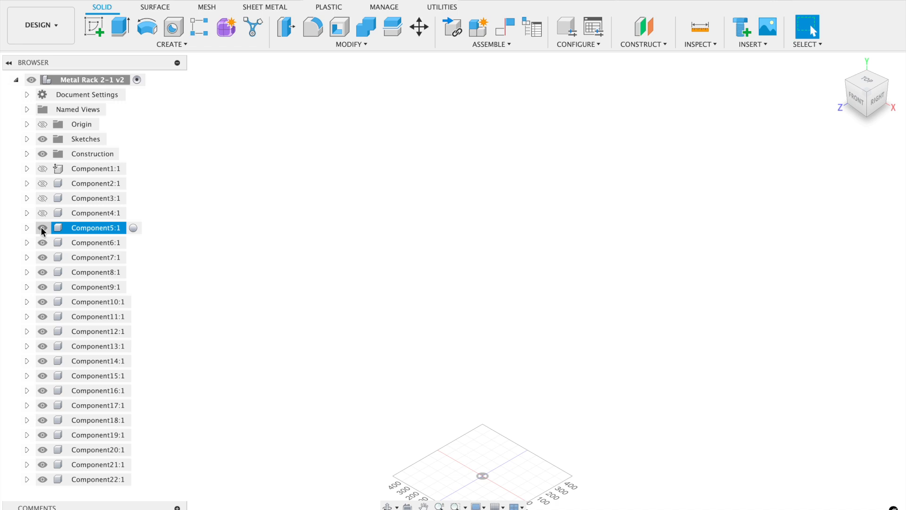
{"action": "left_click", "coordinate": [39, 215]}
{"action": "left_click", "coordinate": [41, 229]}
{"action": "left_click", "coordinate": [41, 243]}
{"action": "left_click", "coordinate": [42, 260]}
{"action": "left_click", "coordinate": [41, 272]}
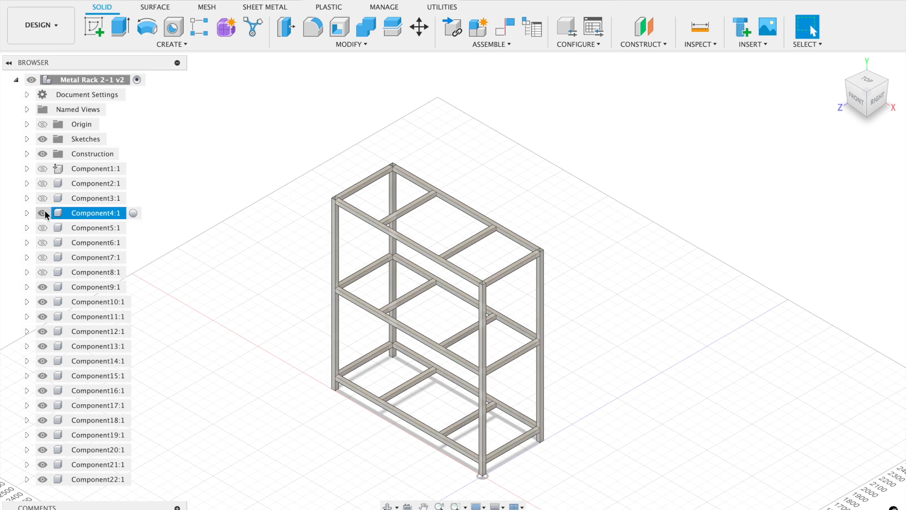
{"action": "left_click", "coordinate": [238, 256]}
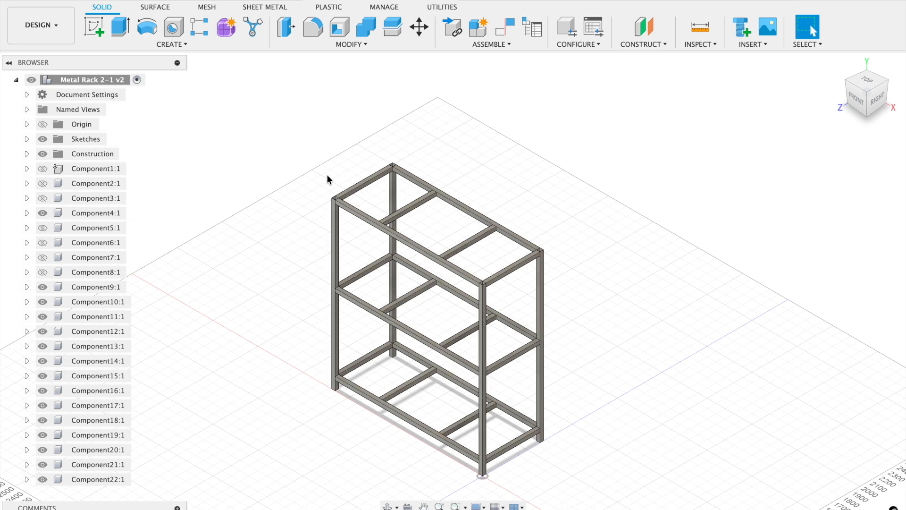
Switch to the Simulation workspace and create a Static Stress study.
{"action": "left_click", "coordinate": [59, 30]}
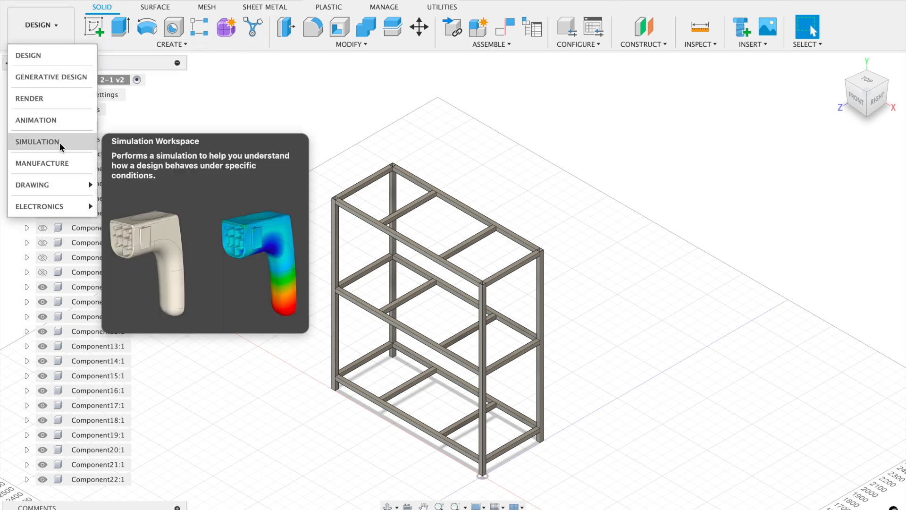
{"action": "left_click", "coordinate": [61, 146]}
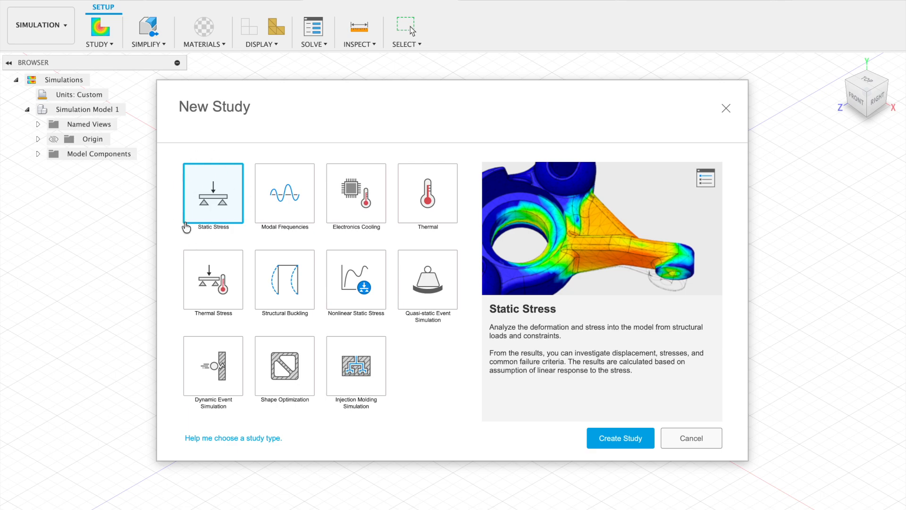
{"action": "left_click", "coordinate": [615, 439]}
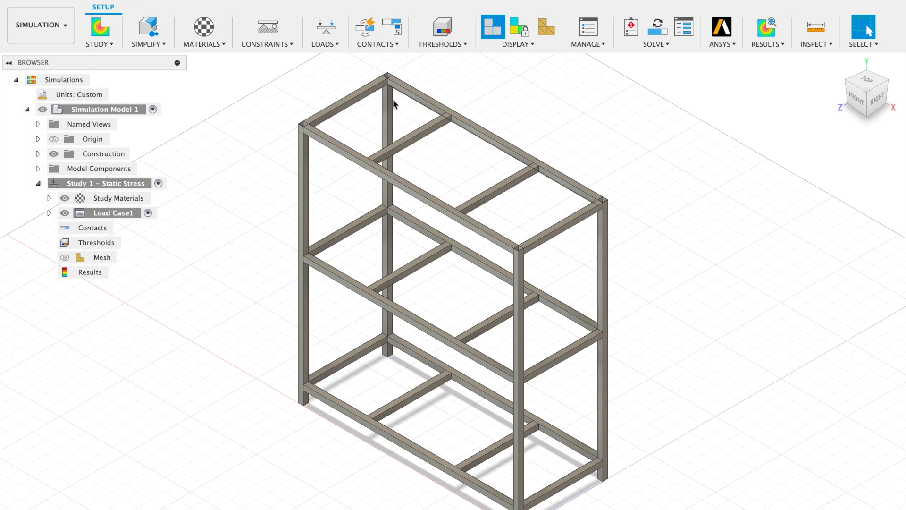
Start a Fixed structural constraint on the Ux, Uy and Uz axes and target the bottom end face of the leg at the origin.
{"action": "left_click", "coordinate": [271, 44]}
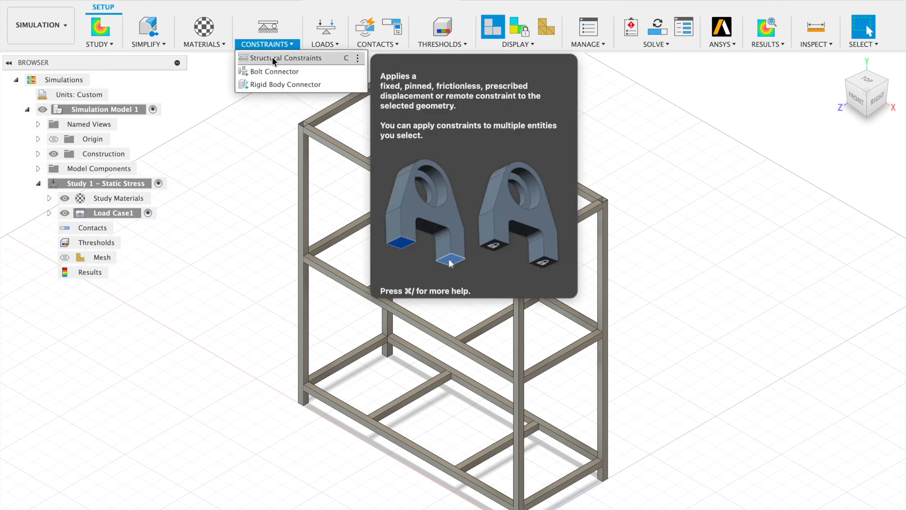
{"action": "left_click", "coordinate": [272, 58]}
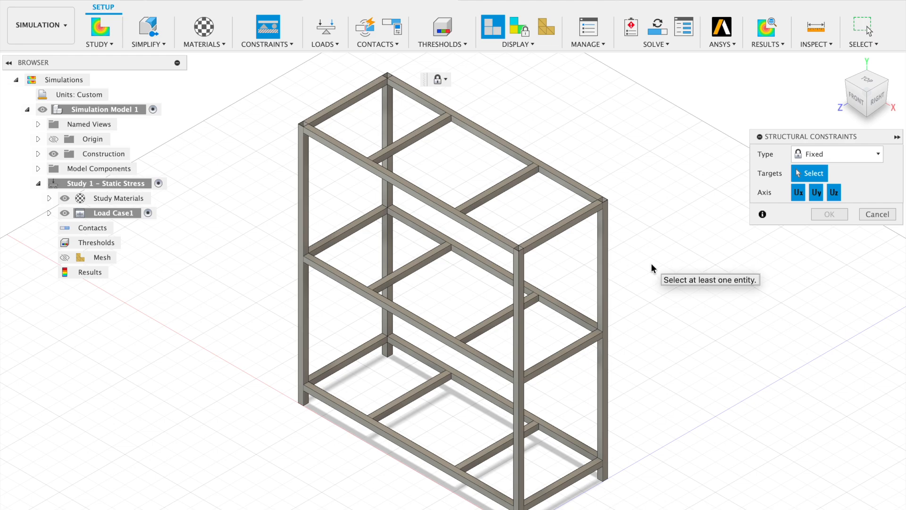
{"action": "scroll", "coordinate": [651, 269], "scroll_direction": "down", "scroll_amount": 10, "text": "shift"}
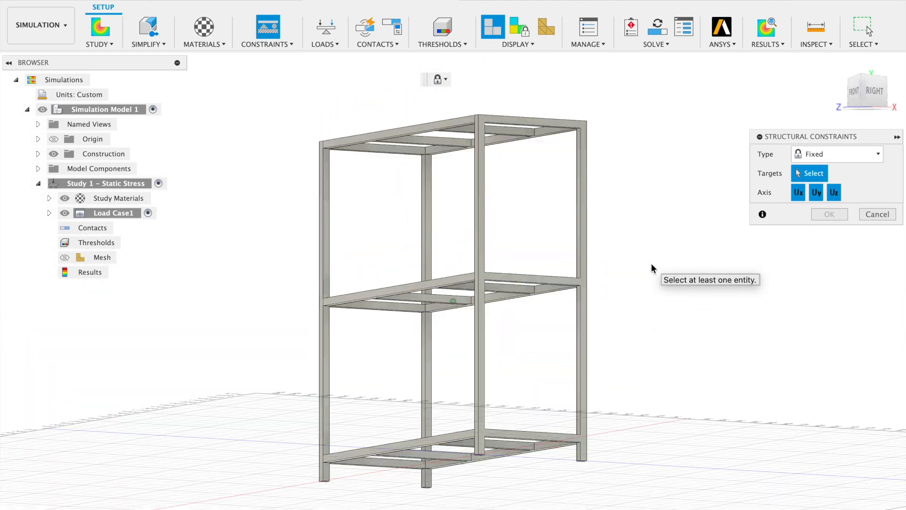
{"action": "scroll", "coordinate": [651, 265], "scroll_direction": "down", "scroll_amount": 10, "text": "shift"}
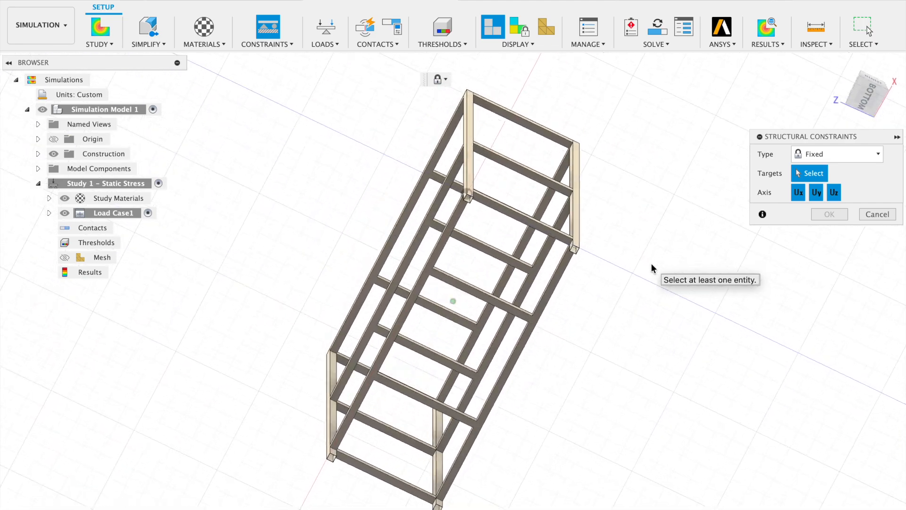
{"action": "scroll", "coordinate": [652, 265], "scroll_direction": "down", "scroll_amount": 5, "text": "shift"}
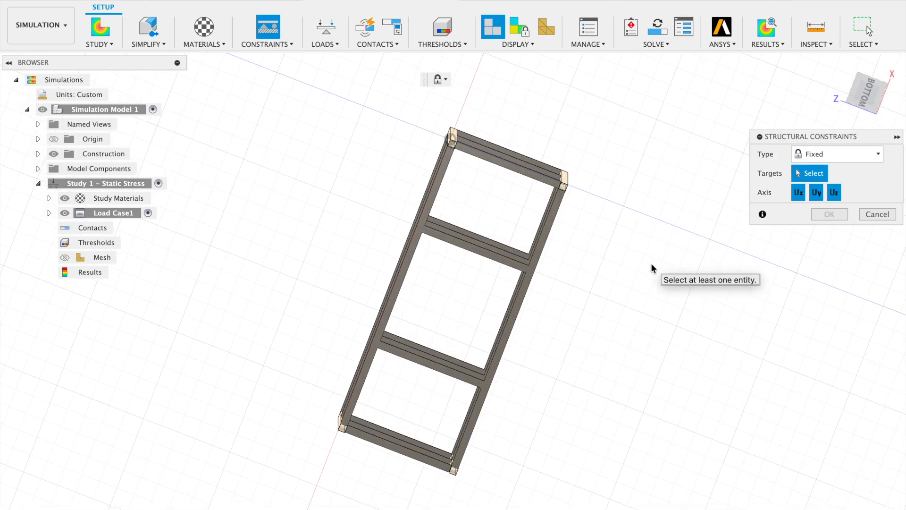
{"action": "scroll", "coordinate": [652, 267], "scroll_direction": "up", "scroll_amount": 10}
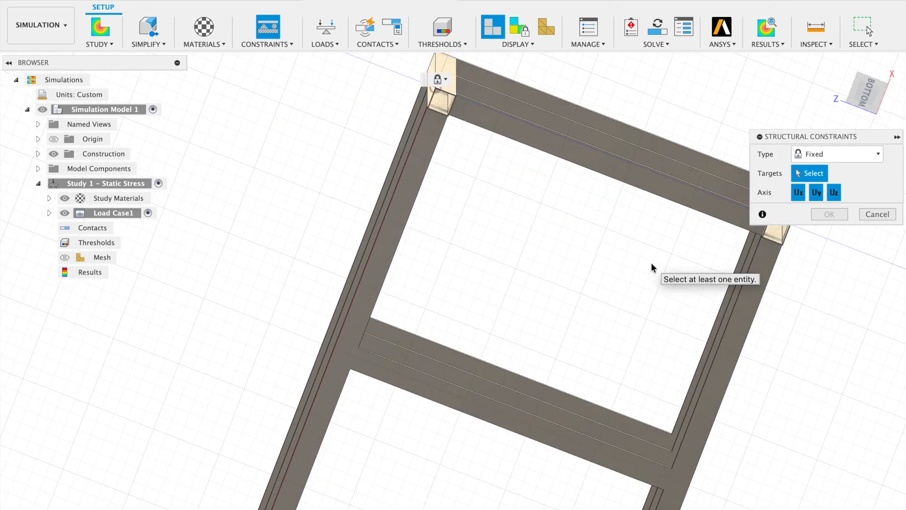
{"action": "scroll", "coordinate": [651, 267], "scroll_direction": "up", "scroll_amount": 6}
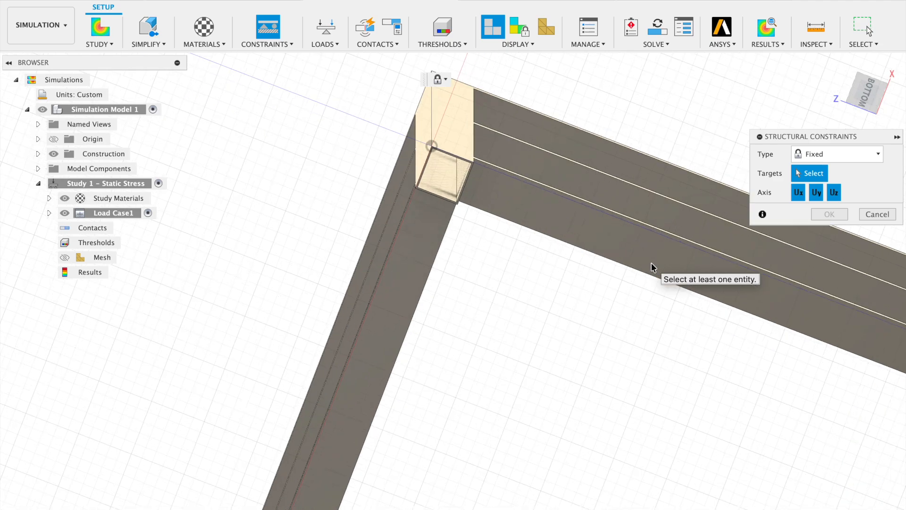
{"action": "scroll", "coordinate": [649, 212], "scroll_direction": "up", "scroll_amount": 5}
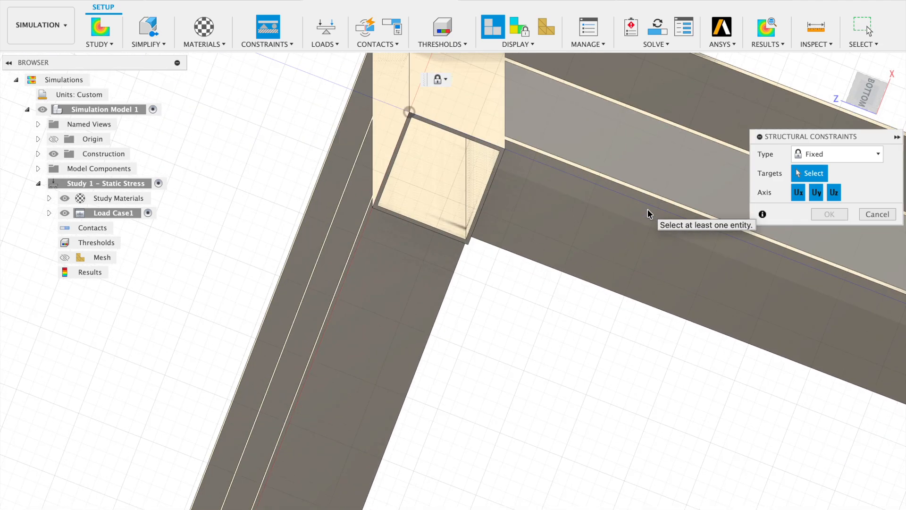
{"action": "scroll", "coordinate": [647, 214], "scroll_direction": "up", "scroll_amount": 5}
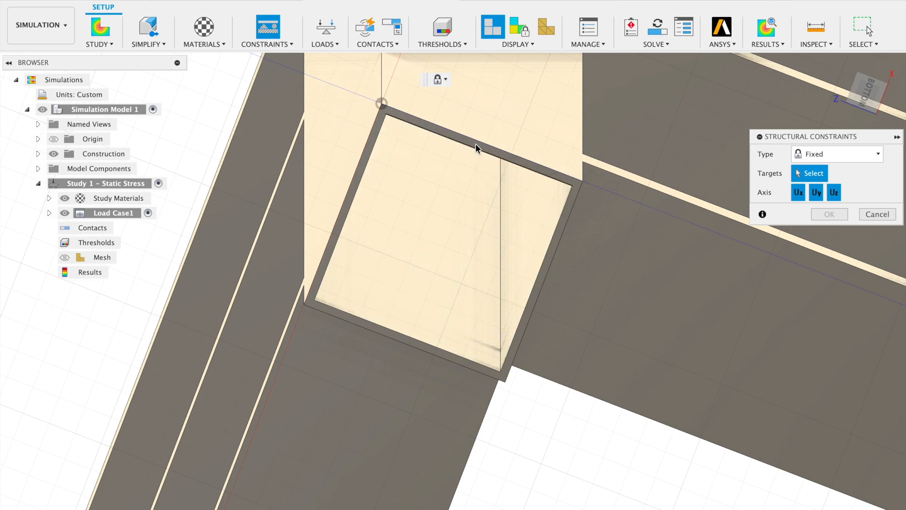
{"action": "scroll", "coordinate": [475, 144], "scroll_direction": "up", "scroll_amount": 5}
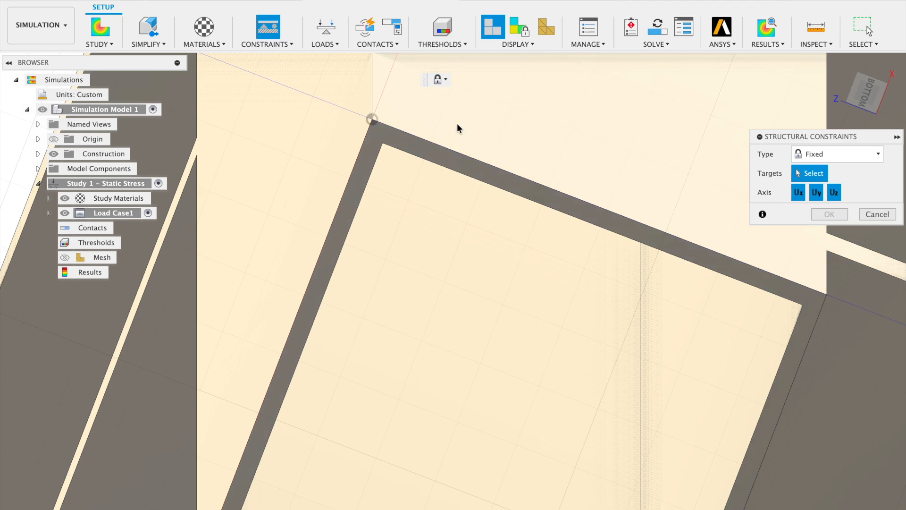
{"action": "left_click", "coordinate": [442, 160]}
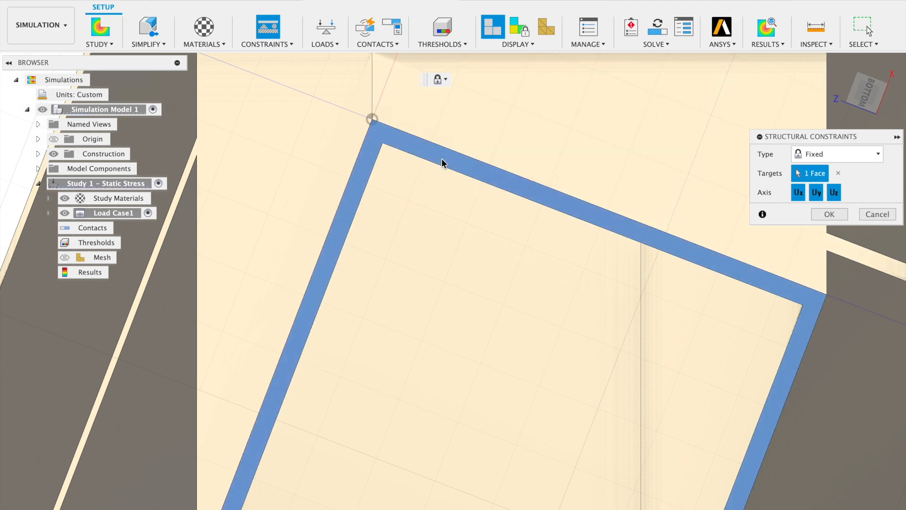
Add the bottom end face of the other leg on the same short side to the fixed constraint's targets.
{"action": "scroll", "coordinate": [507, 318], "scroll_direction": "down", "scroll_amount": 3}
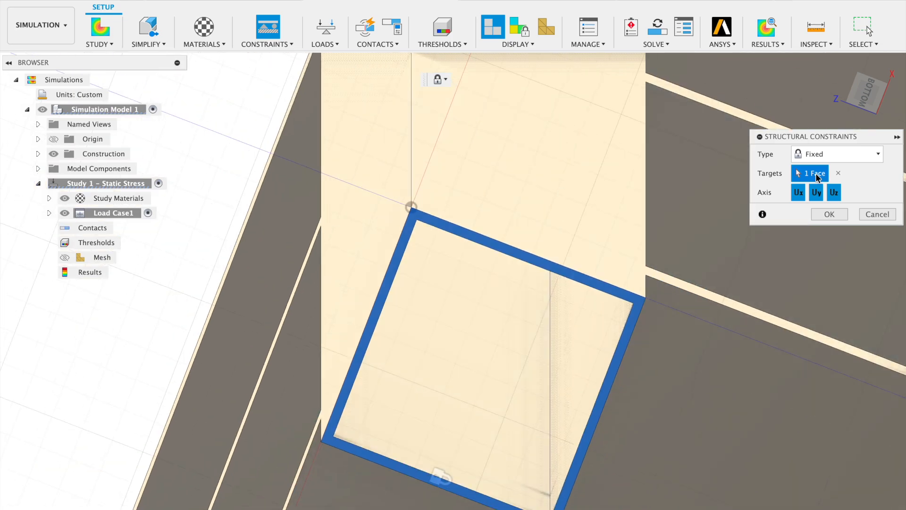
{"action": "scroll", "coordinate": [777, 352], "scroll_direction": "right", "scroll_amount": 5}
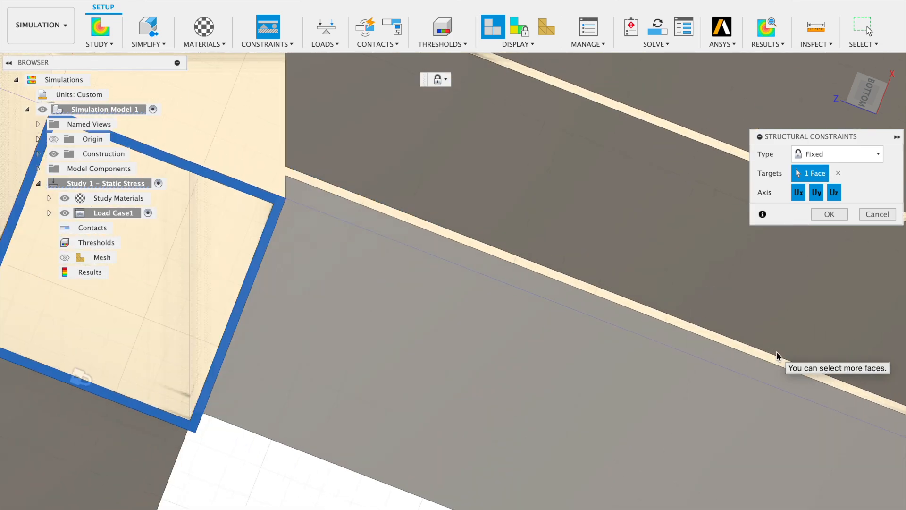
{"action": "scroll", "coordinate": [777, 352], "scroll_direction": "down", "scroll_amount": 4}
{"action": "scroll", "coordinate": [777, 352], "scroll_direction": "right", "scroll_amount": 10}
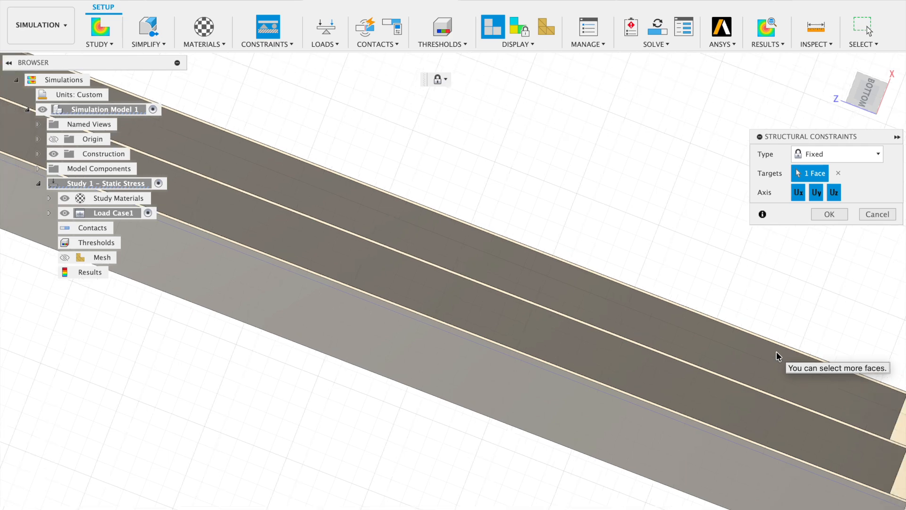
{"action": "scroll", "coordinate": [719, 426], "scroll_direction": "up", "scroll_amount": 5}
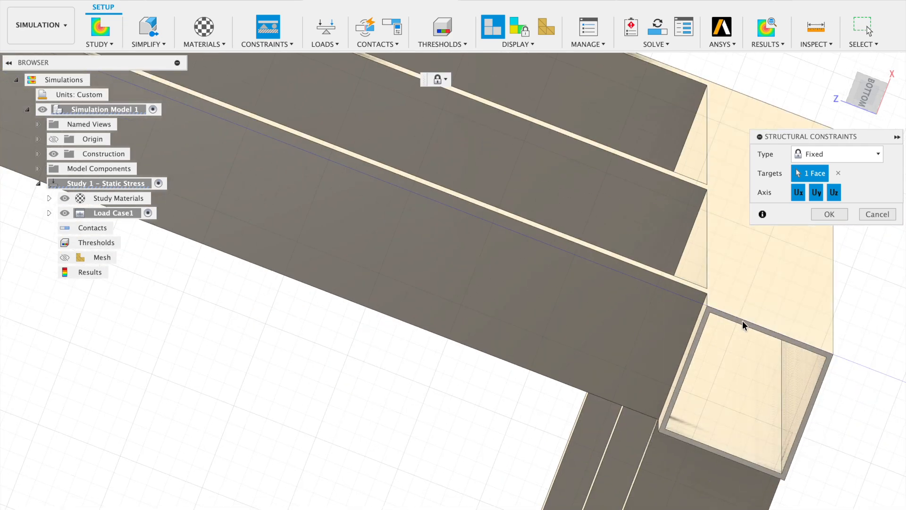
{"action": "left_click", "coordinate": [701, 388]}
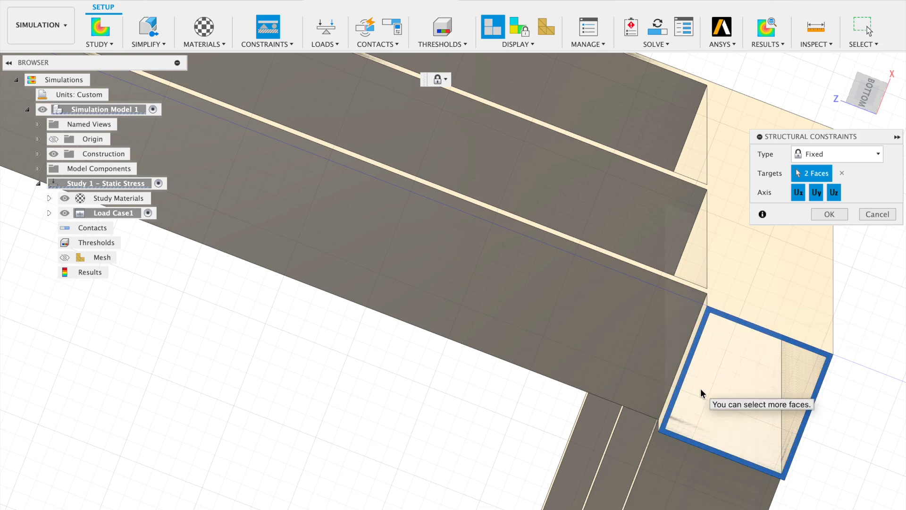
Add the bottom end face of a third leg, at the far end of the long side, to the fixed constraint's targets.
{"action": "scroll", "coordinate": [700, 388], "scroll_direction": "down", "scroll_amount": 5}
{"action": "scroll", "coordinate": [701, 388], "scroll_direction": "down", "scroll_amount": 10}
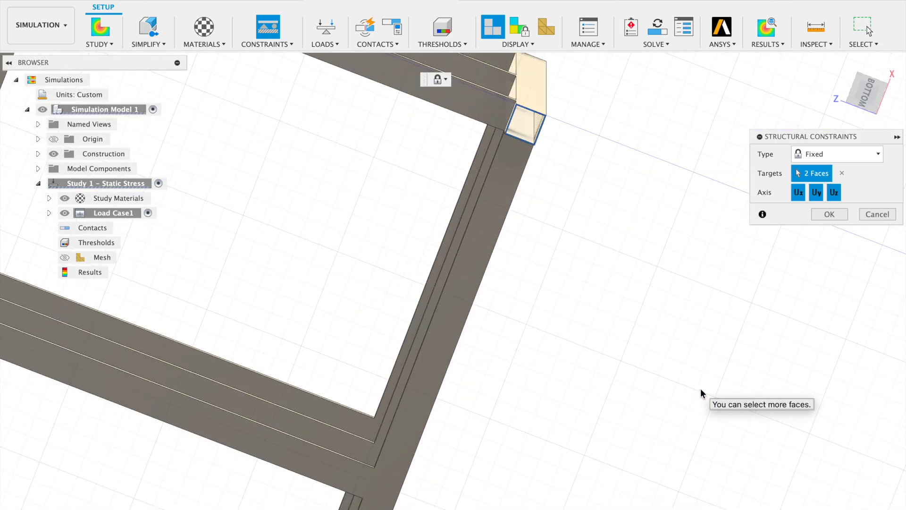
{"action": "scroll", "coordinate": [700, 388], "scroll_direction": "down", "scroll_amount": 10}
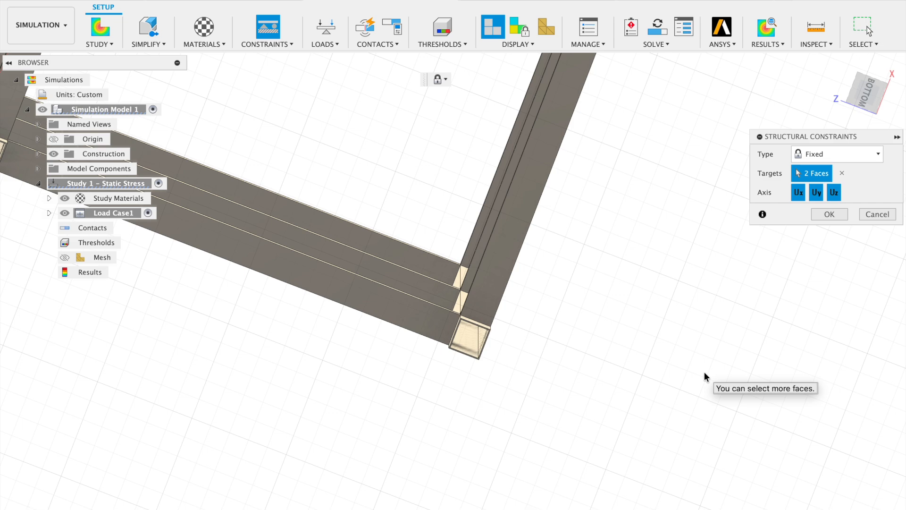
{"action": "scroll", "coordinate": [704, 372], "scroll_direction": "up", "scroll_amount": 5}
{"action": "scroll", "coordinate": [704, 373], "scroll_direction": "up", "scroll_amount": 10}
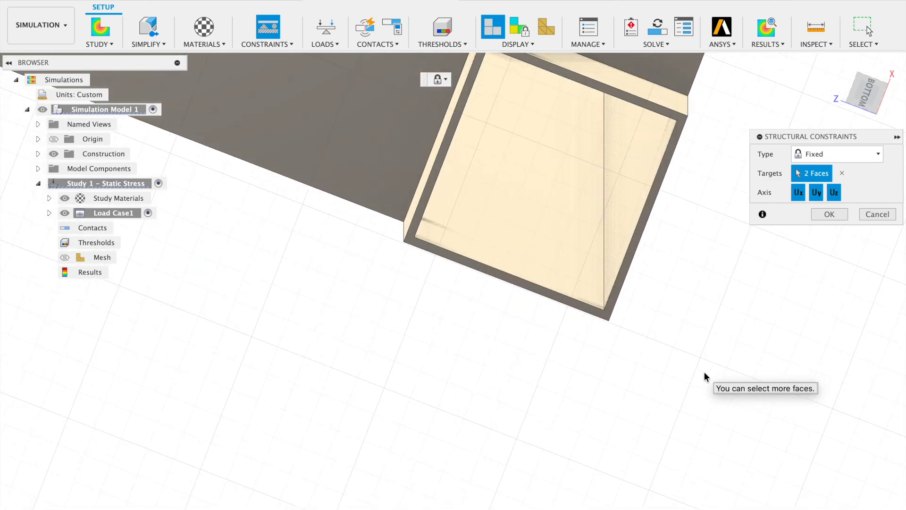
{"action": "scroll", "coordinate": [704, 372], "scroll_direction": "up", "scroll_amount": 3}
{"action": "left_click", "coordinate": [364, 269]}
{"action": "scroll", "coordinate": [369, 322], "scroll_direction": "down", "scroll_amount": 8}
{"action": "scroll", "coordinate": [373, 321], "scroll_direction": "up", "scroll_amount": 6}
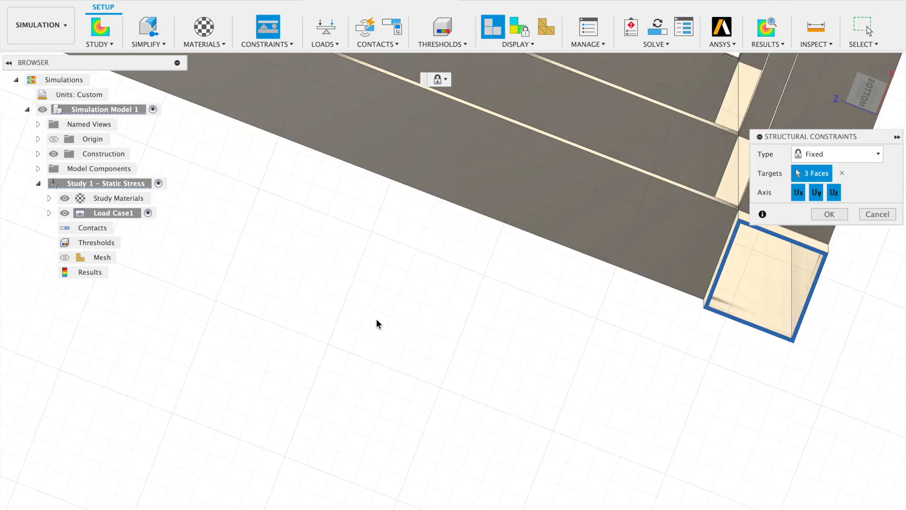
Add the bottom end face of the remaining fourth leg to the fixed constraint's targets and apply the constraint.
{"action": "scroll", "coordinate": [376, 323], "scroll_direction": "up", "scroll_amount": 6}
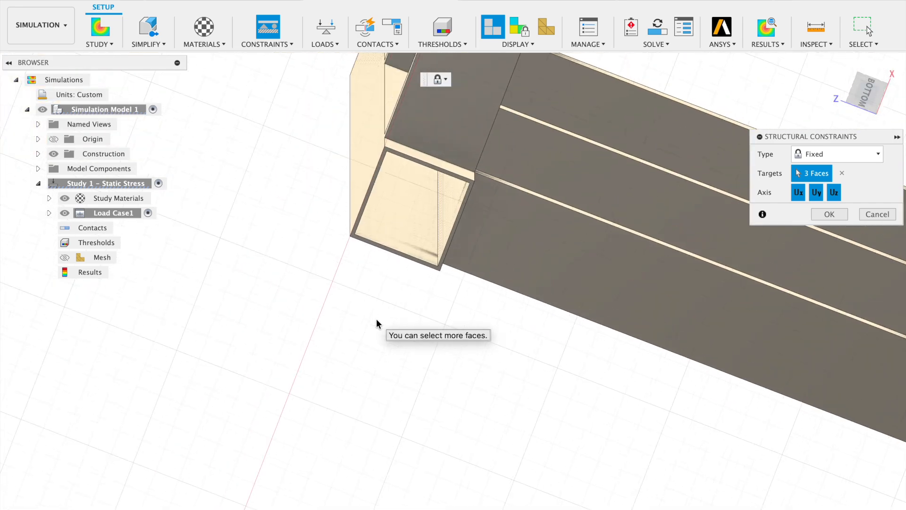
{"action": "scroll", "coordinate": [375, 322], "scroll_direction": "up", "scroll_amount": 3}
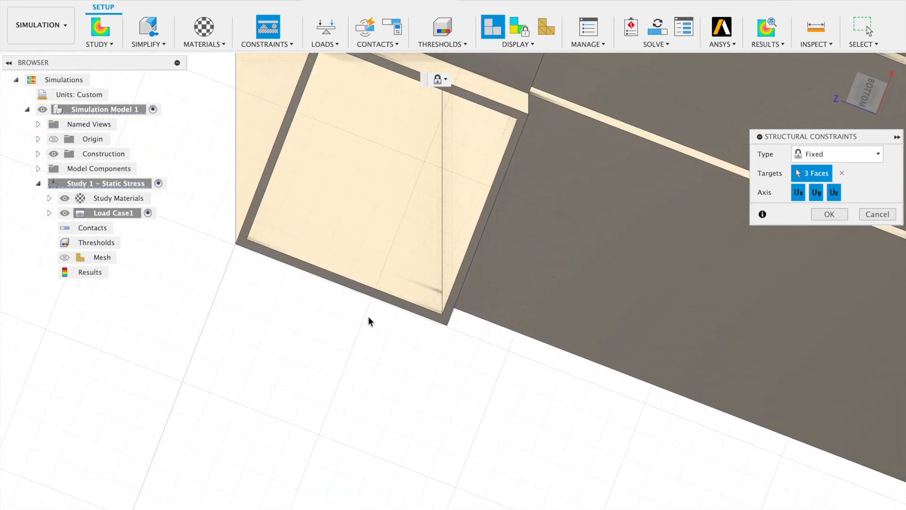
{"action": "left_click", "coordinate": [348, 287]}
{"action": "scroll", "coordinate": [553, 392], "scroll_direction": "down", "scroll_amount": 3}
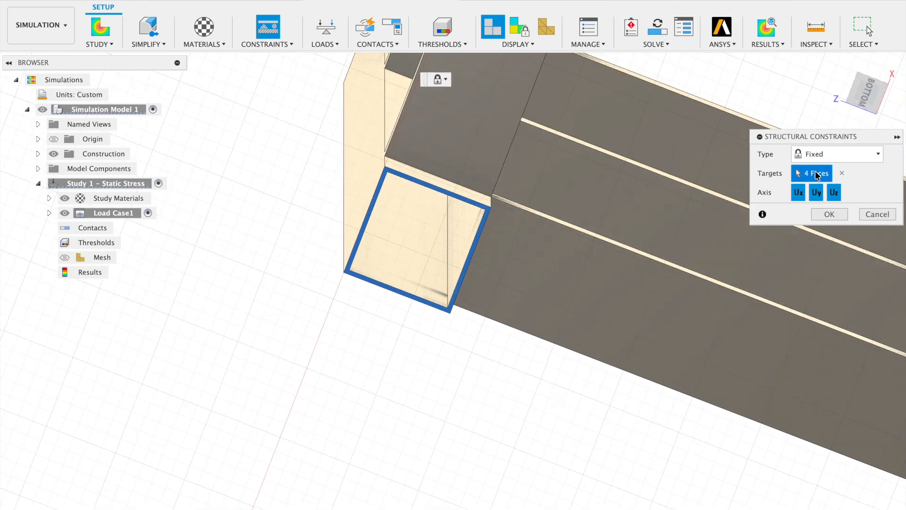
{"action": "left_click", "coordinate": [830, 214]}
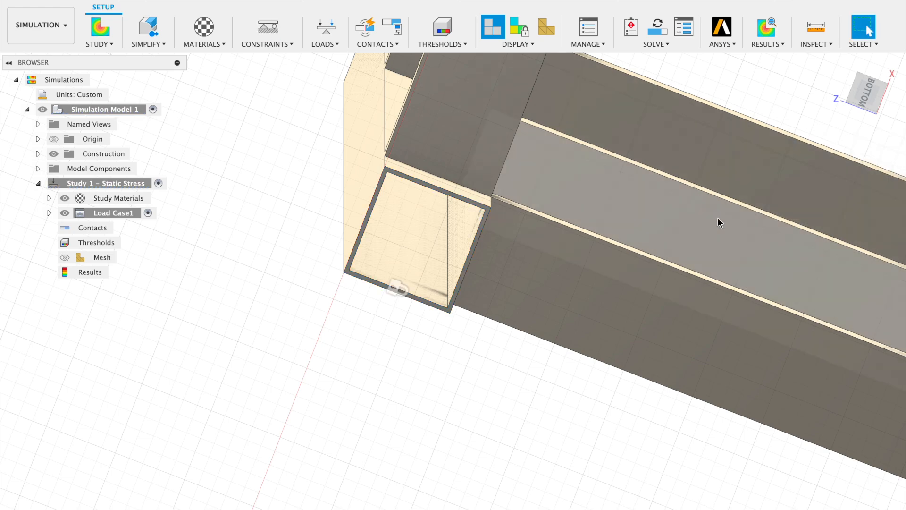
Start a structural load of type Force and target the upward-facing face of the rack's top frame.
{"action": "scroll", "coordinate": [718, 220], "scroll_direction": "down", "scroll_amount": 5}
{"action": "scroll", "coordinate": [718, 217], "scroll_direction": "up", "scroll_amount": 4}
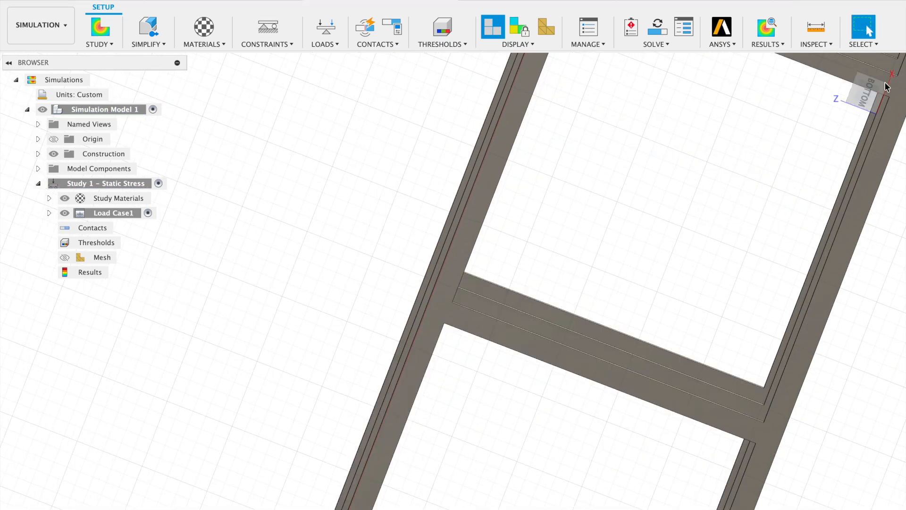
{"action": "left_click", "coordinate": [838, 66]}
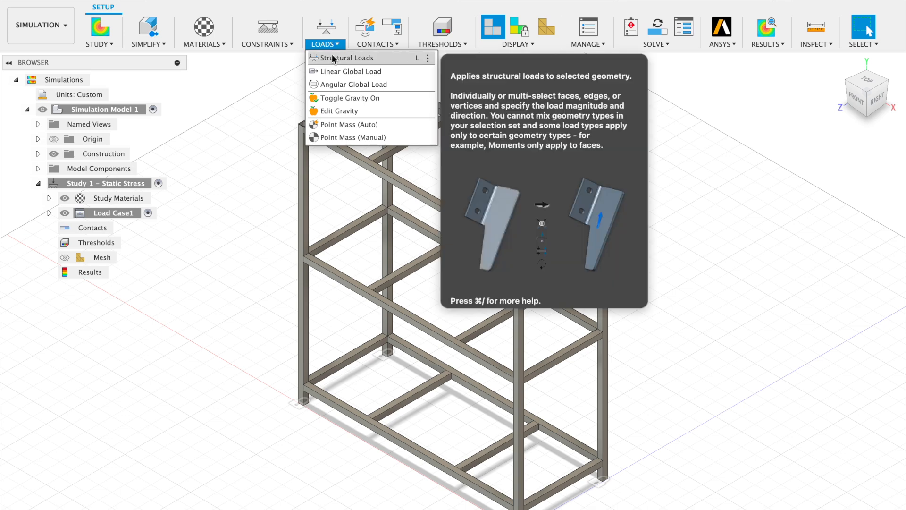
{"action": "left_click", "coordinate": [332, 57]}
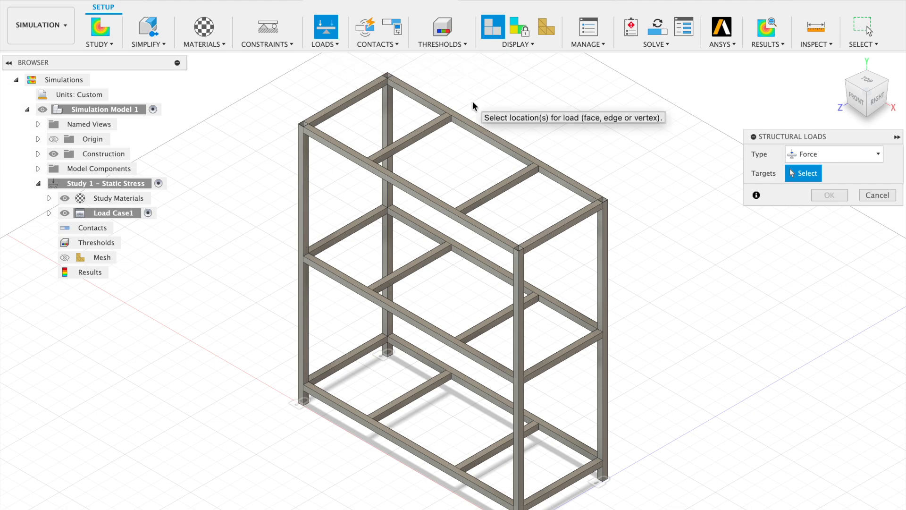
{"action": "scroll", "coordinate": [463, 119], "scroll_direction": "up", "scroll_amount": 5}
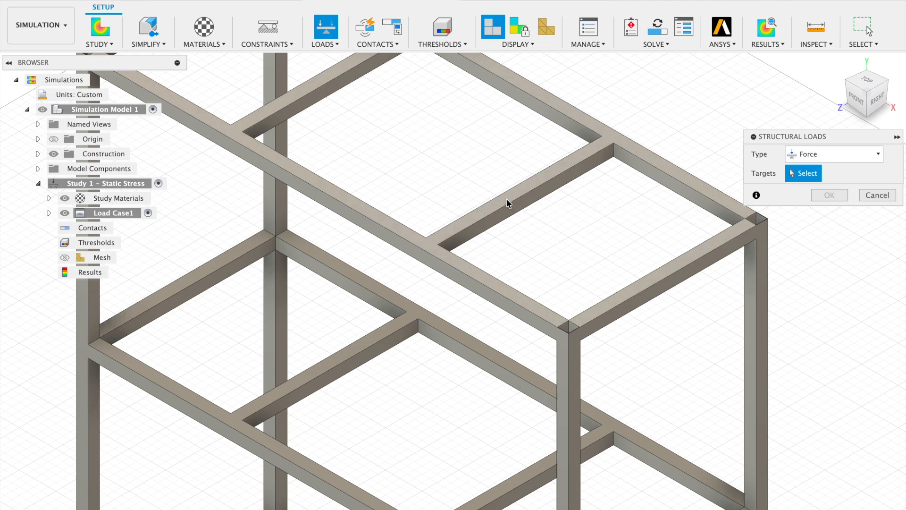
{"action": "left_click", "coordinate": [506, 199]}
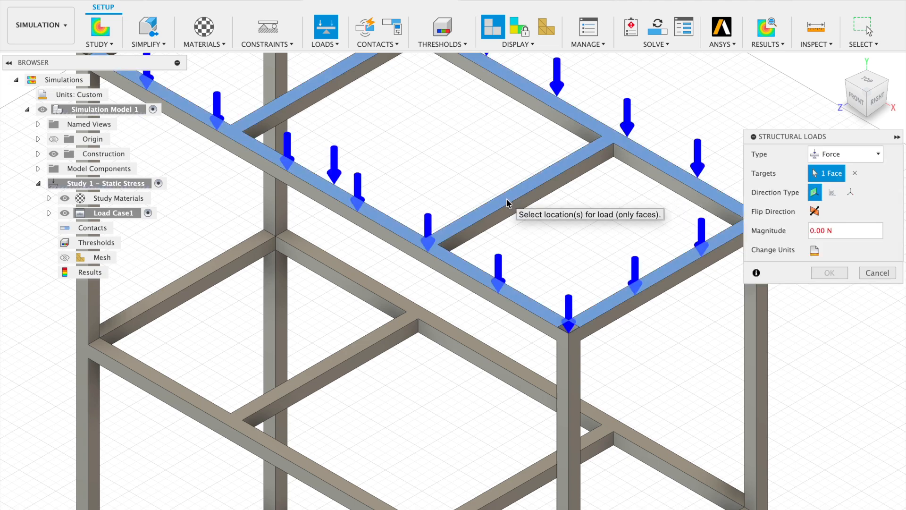
Set the force magnitude on the top frame to 4000 N and apply the load.
{"action": "scroll", "coordinate": [506, 198], "scroll_direction": "down", "scroll_amount": 8}
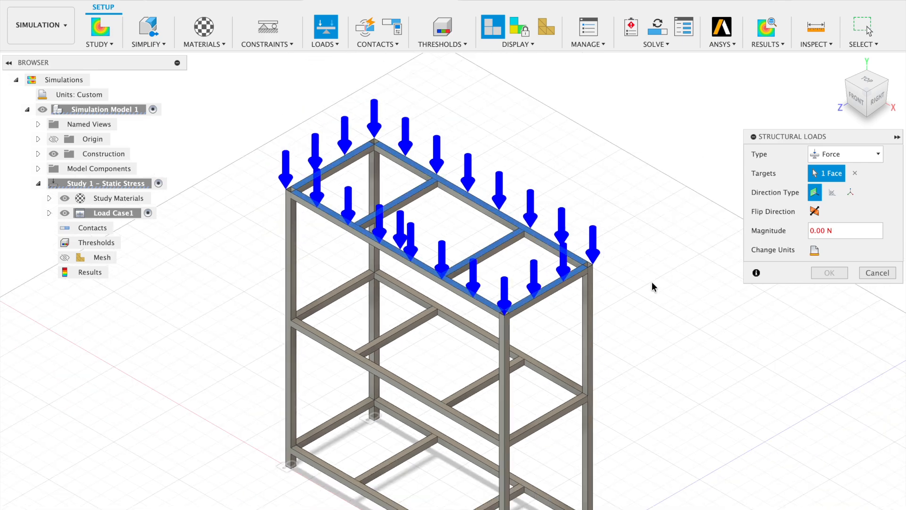
{"action": "double_click", "coordinate": [812, 231]}
{"action": "type", "text": "4000"}
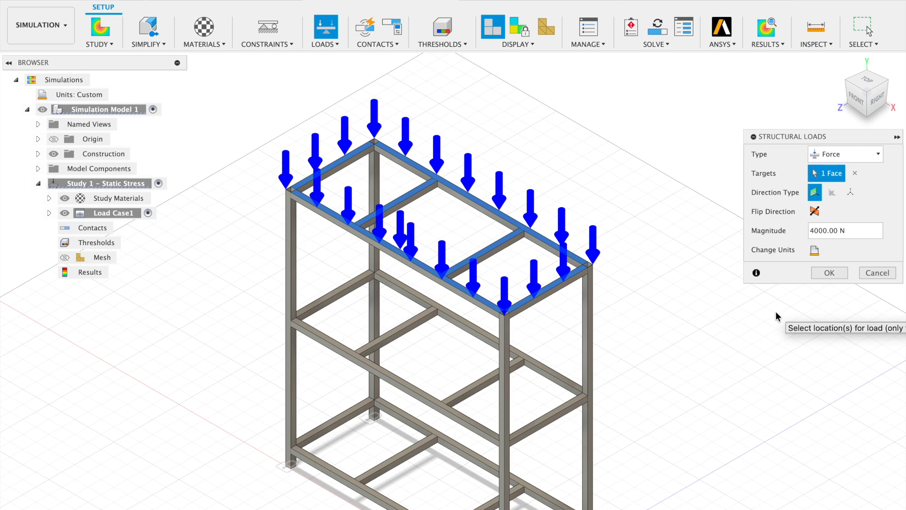
{"action": "left_click", "coordinate": [833, 273]}
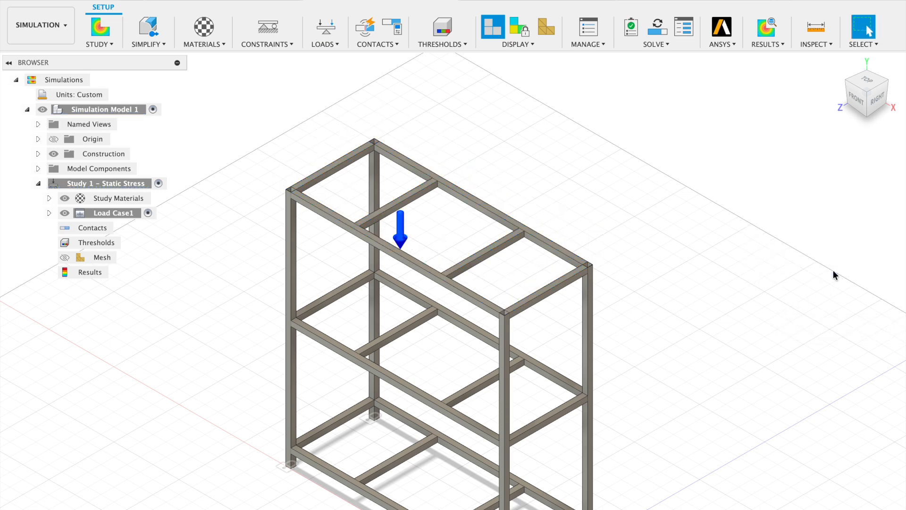
Run a pre-check of the static stress study's setup and dismiss its report.
{"action": "left_click", "coordinate": [657, 45]}
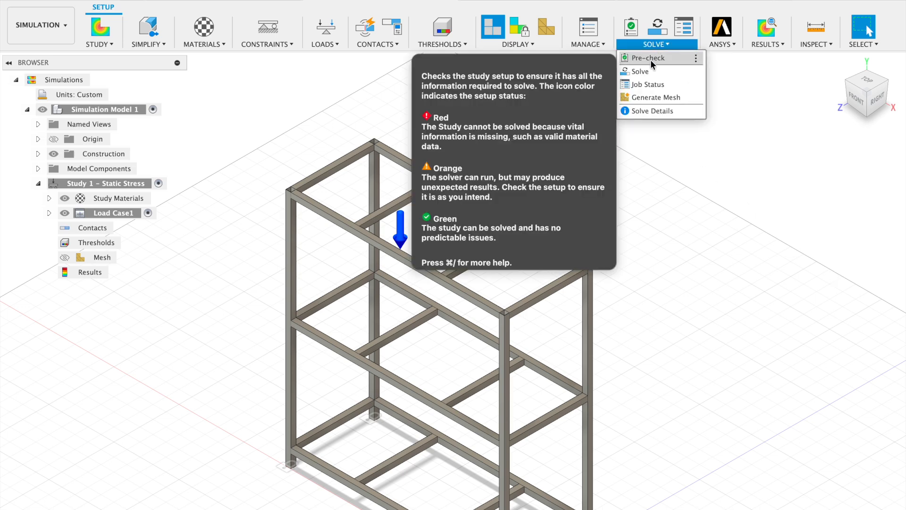
{"action": "left_click", "coordinate": [650, 58]}
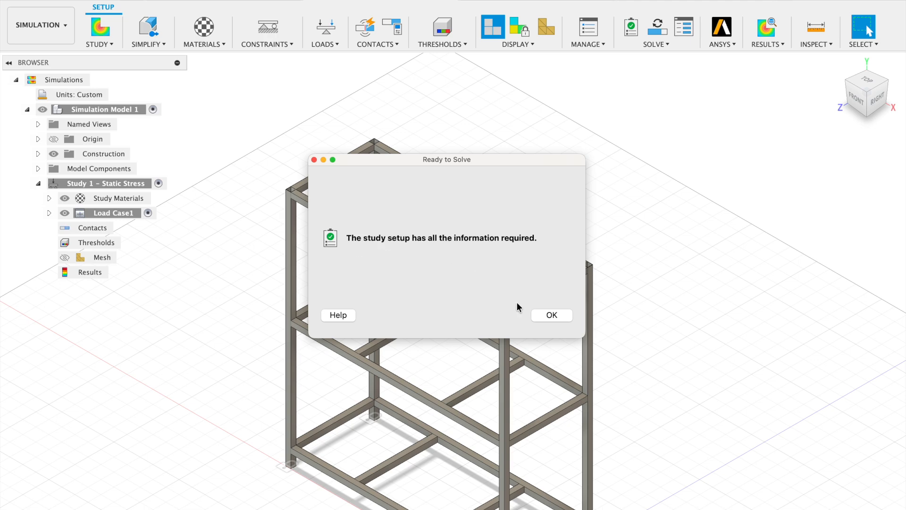
{"action": "left_click", "coordinate": [552, 314]}
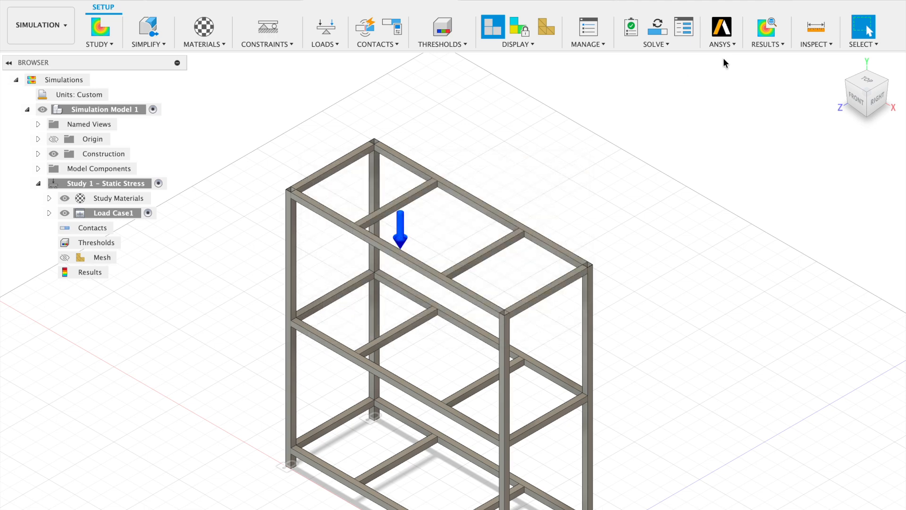
Solve Study 1 - Static Stress and close the job status overview.
{"action": "left_click", "coordinate": [665, 44]}
{"action": "left_click", "coordinate": [656, 72]}
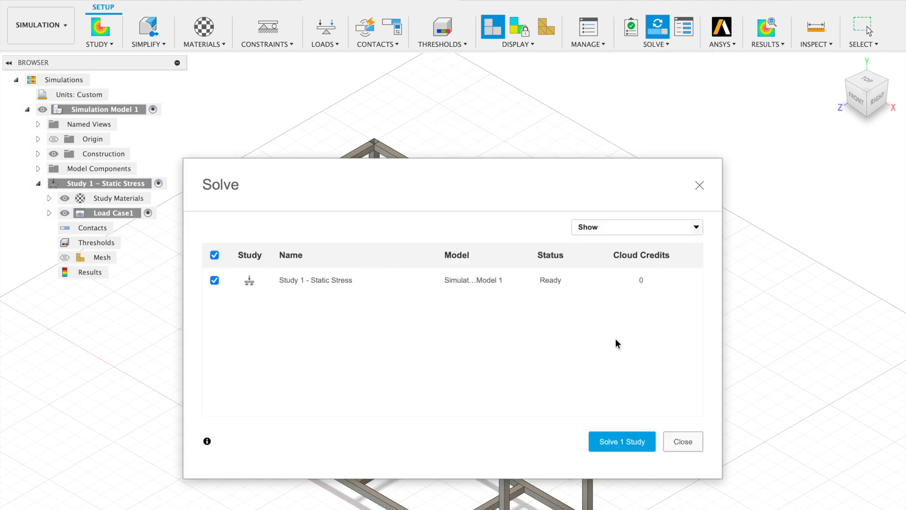
{"action": "left_click", "coordinate": [622, 443]}
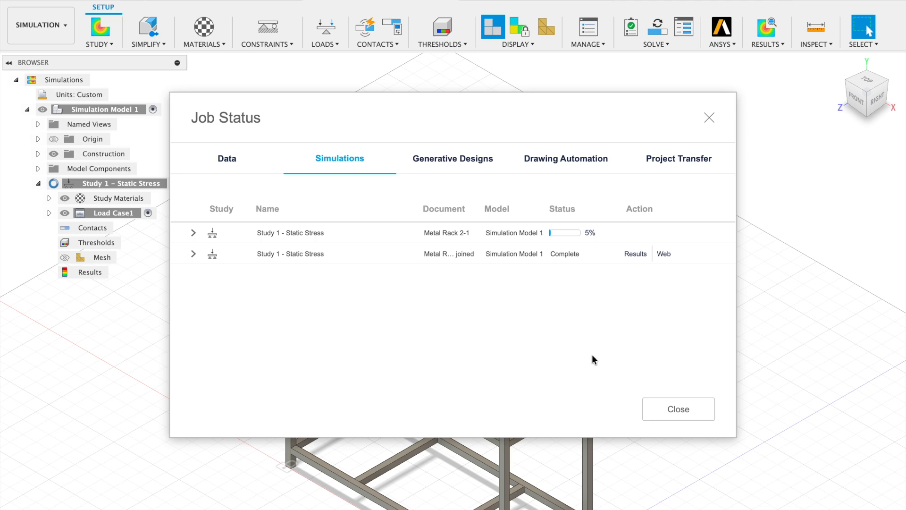
{"action": "left_click", "coordinate": [673, 408]}
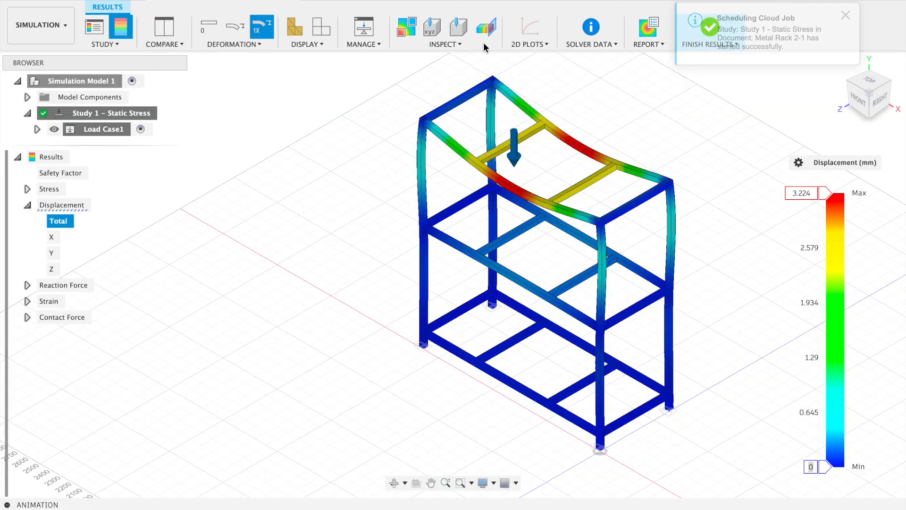
Open the study's full results and display the Safety Factor plot on the rack.
{"action": "left_click", "coordinate": [114, 46]}
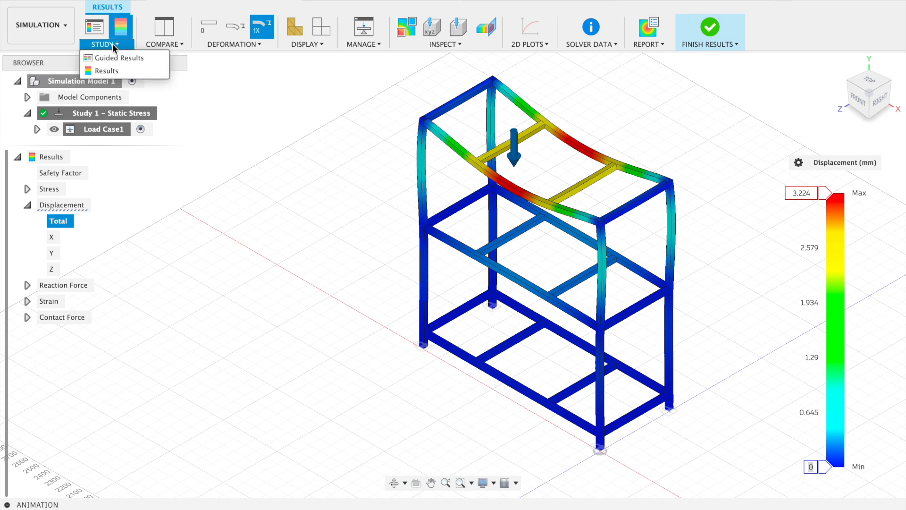
{"action": "left_click", "coordinate": [110, 74]}
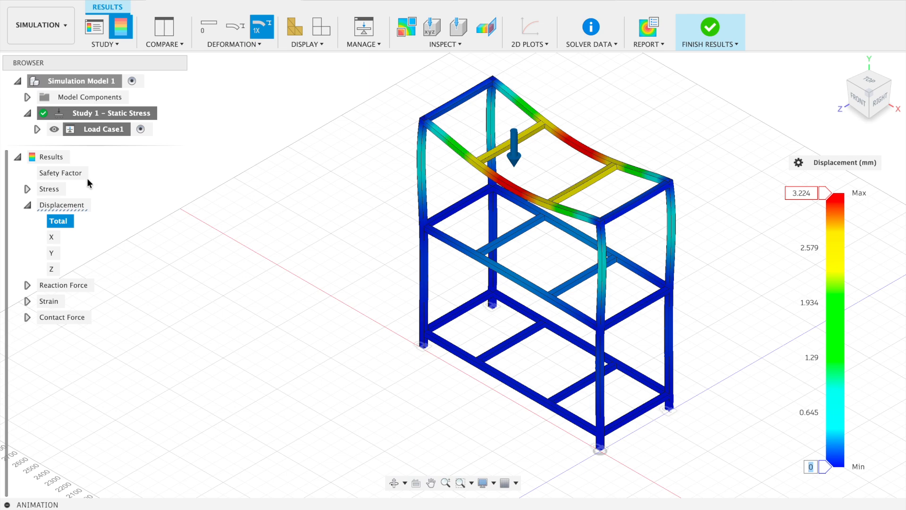
{"action": "left_click", "coordinate": [52, 174]}
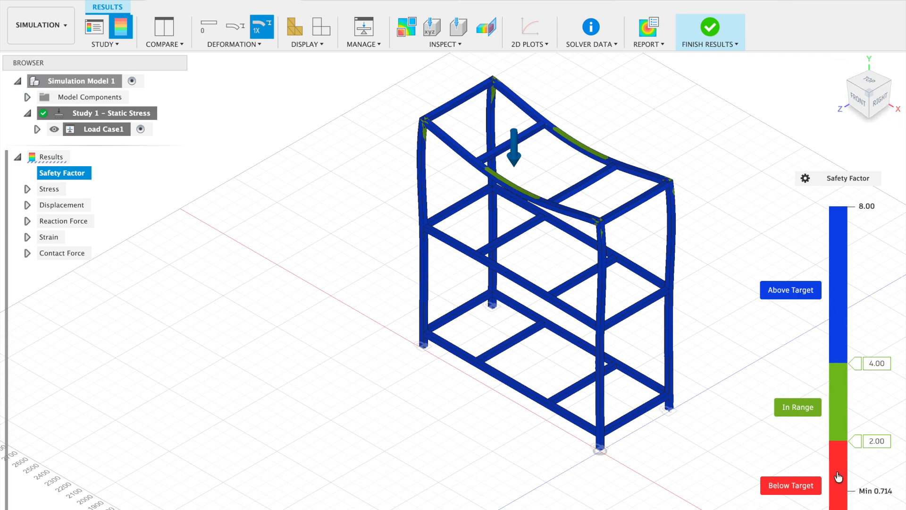
Display the Shear XY, Shear YZ and Shear XZ stress plots one after another.
{"action": "left_click", "coordinate": [27, 189]}
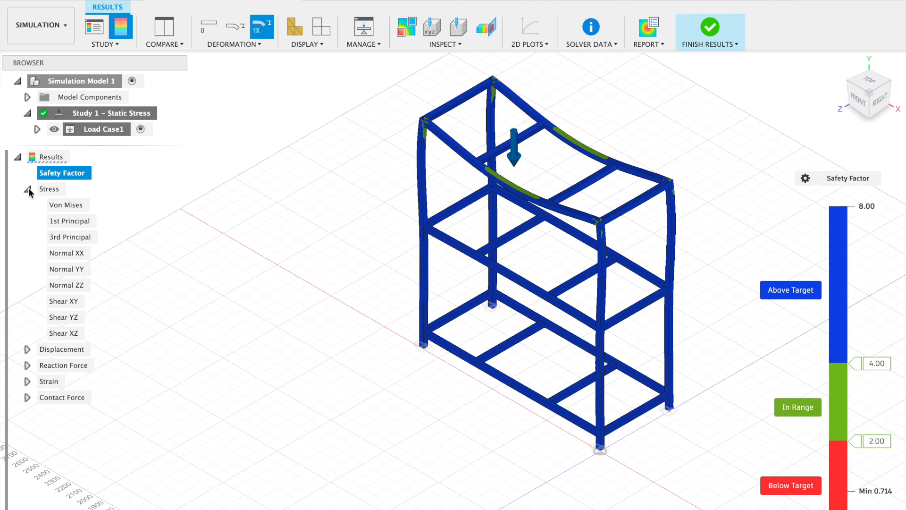
{"action": "left_click", "coordinate": [65, 302]}
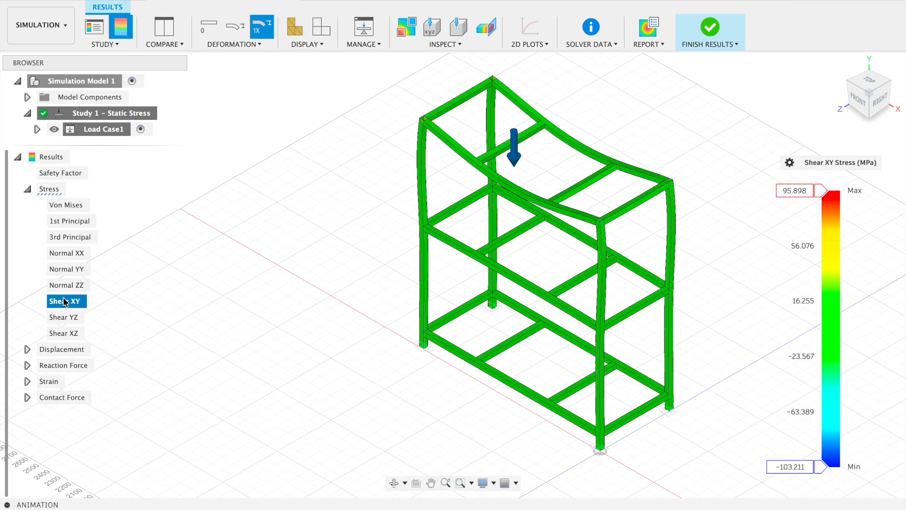
{"action": "left_click", "coordinate": [66, 318]}
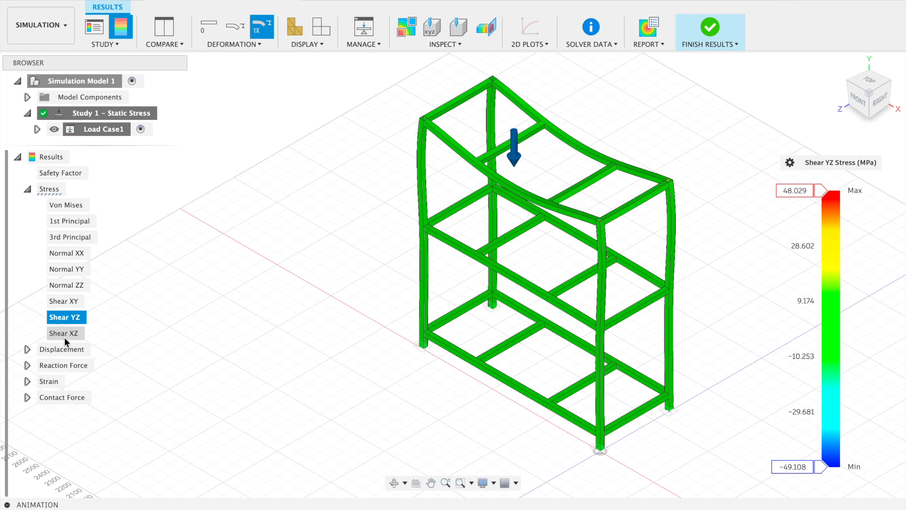
{"action": "left_click", "coordinate": [66, 338]}
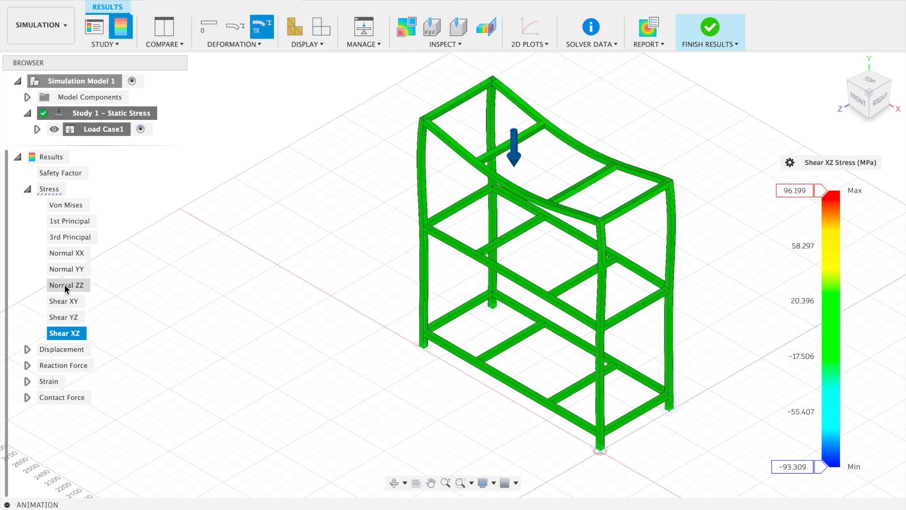
Display the total displacement plot and the total reaction force plot.
{"action": "left_click", "coordinate": [27, 349]}
{"action": "left_click", "coordinate": [49, 362]}
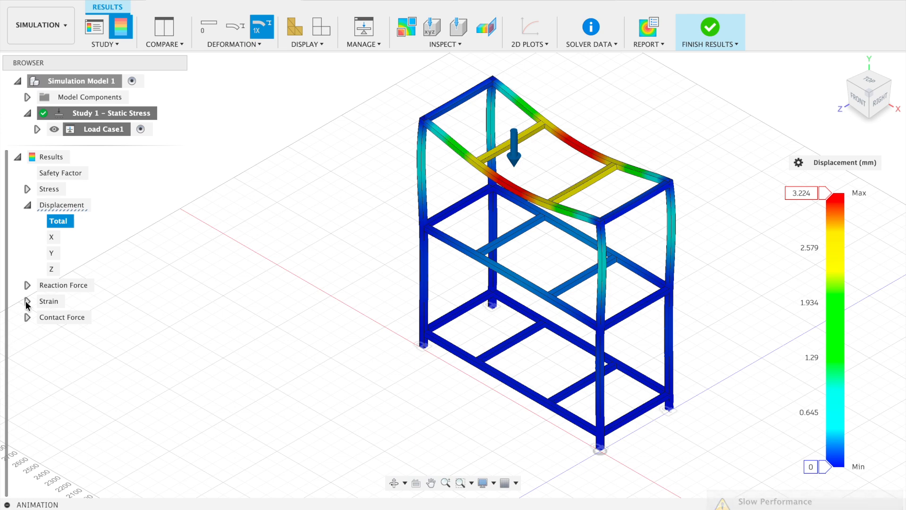
{"action": "left_click", "coordinate": [28, 286]}
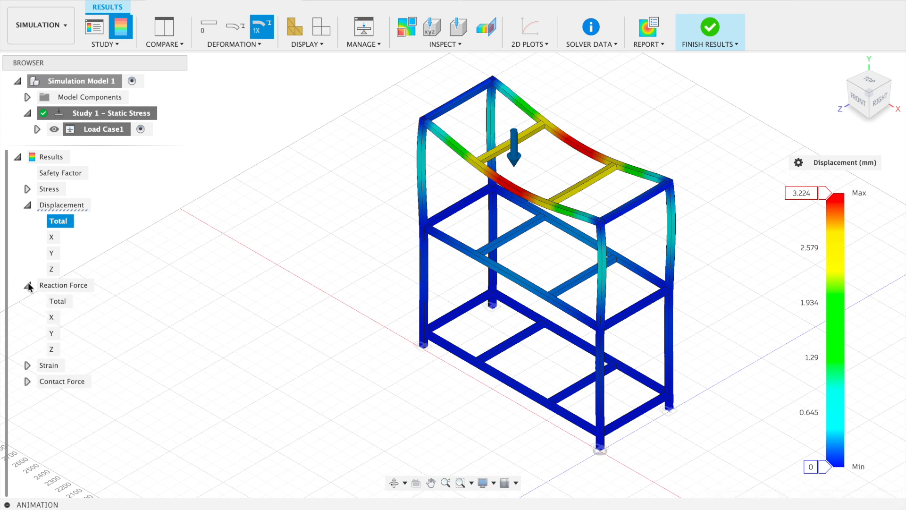
{"action": "left_click", "coordinate": [57, 301]}
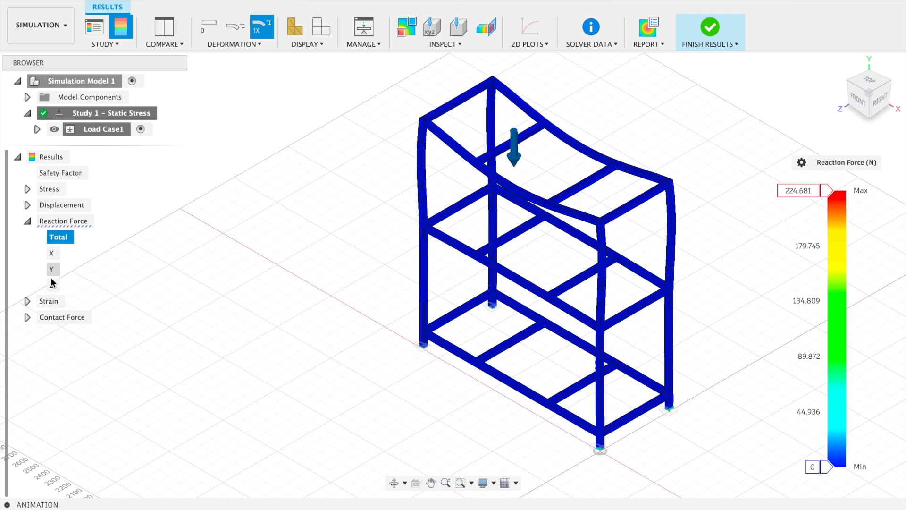
Display the equivalent strain and total contact force plots, and finish reviewing the results.
{"action": "left_click", "coordinate": [28, 301]}
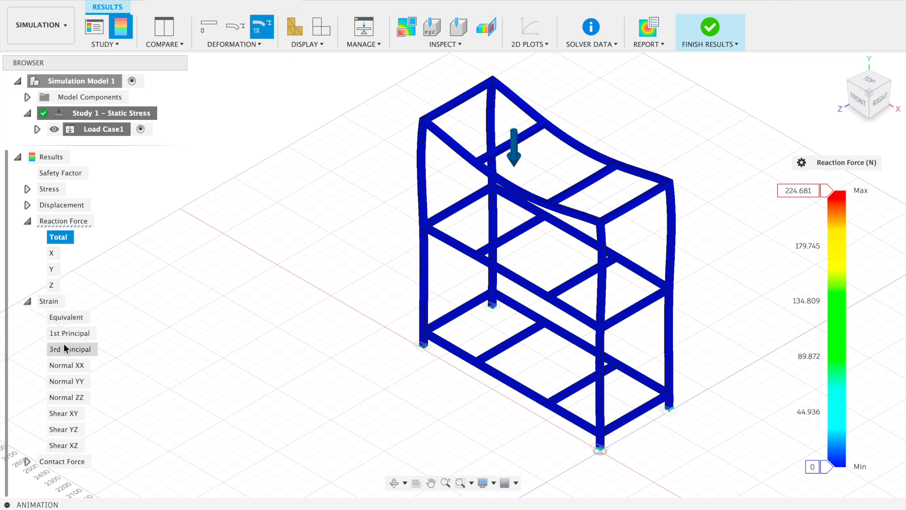
{"action": "left_click", "coordinate": [68, 317]}
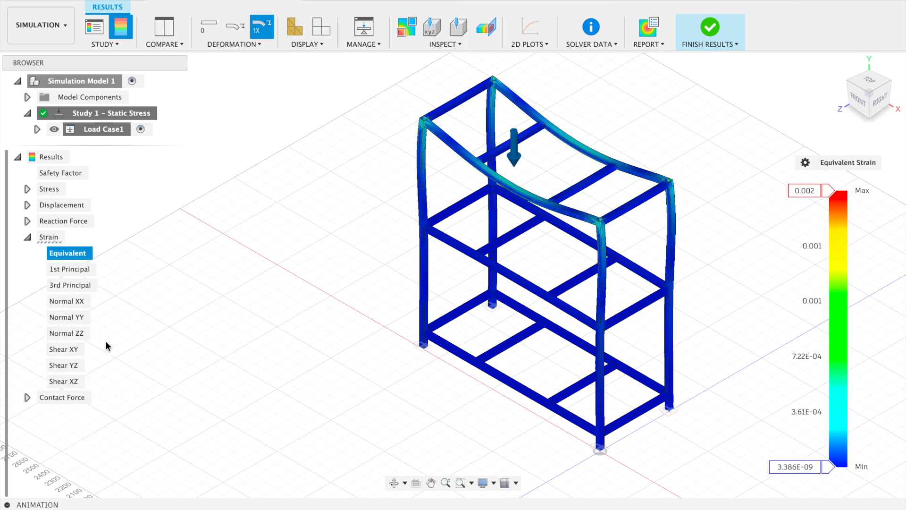
{"action": "left_click", "coordinate": [27, 398]}
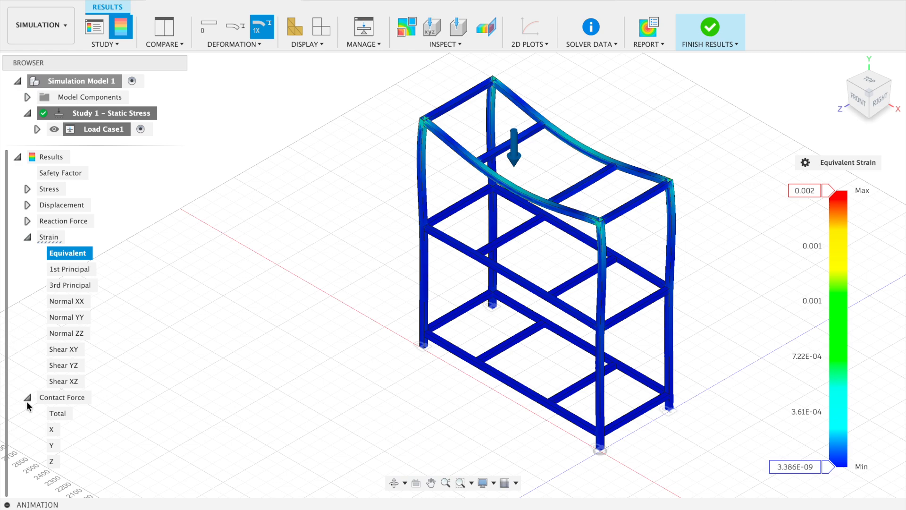
{"action": "left_click", "coordinate": [58, 413]}
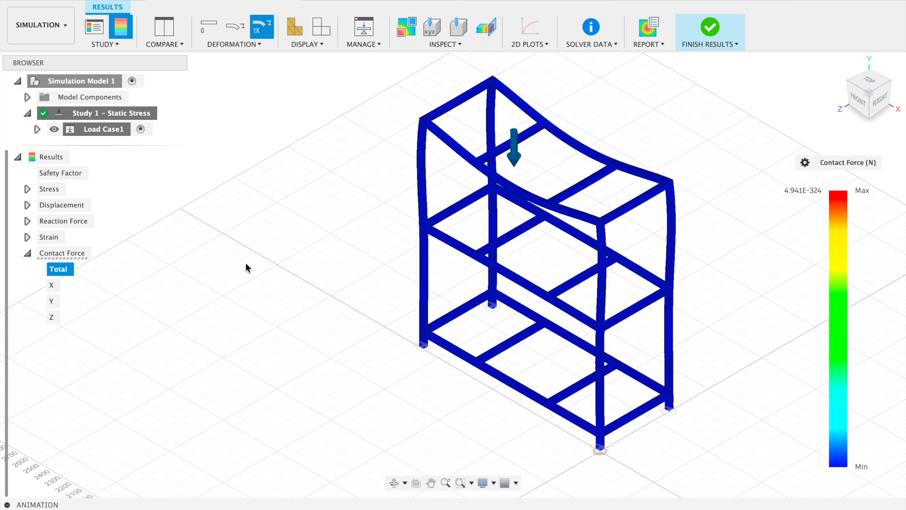
{"action": "left_click", "coordinate": [712, 41]}
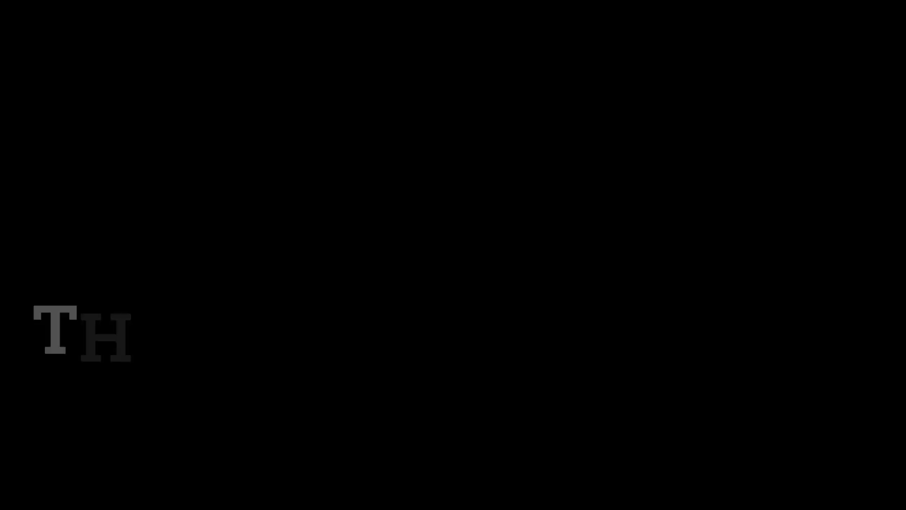